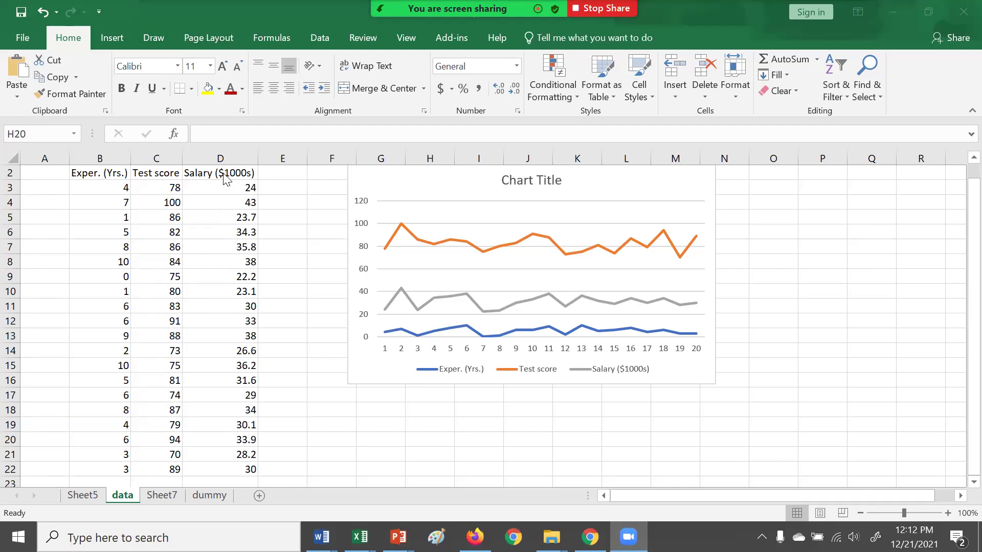
pyautogui.click(271, 274)
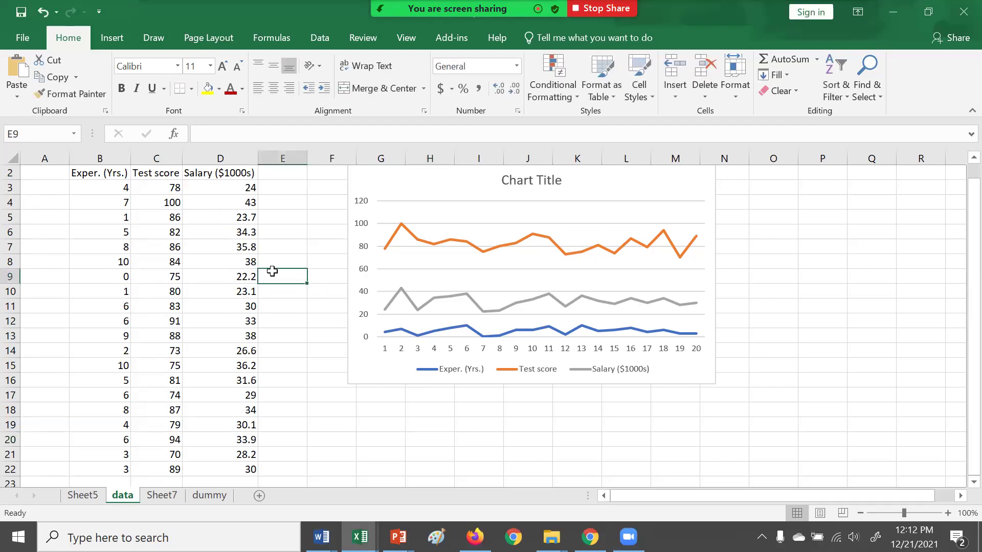
pyautogui.click(222, 175)
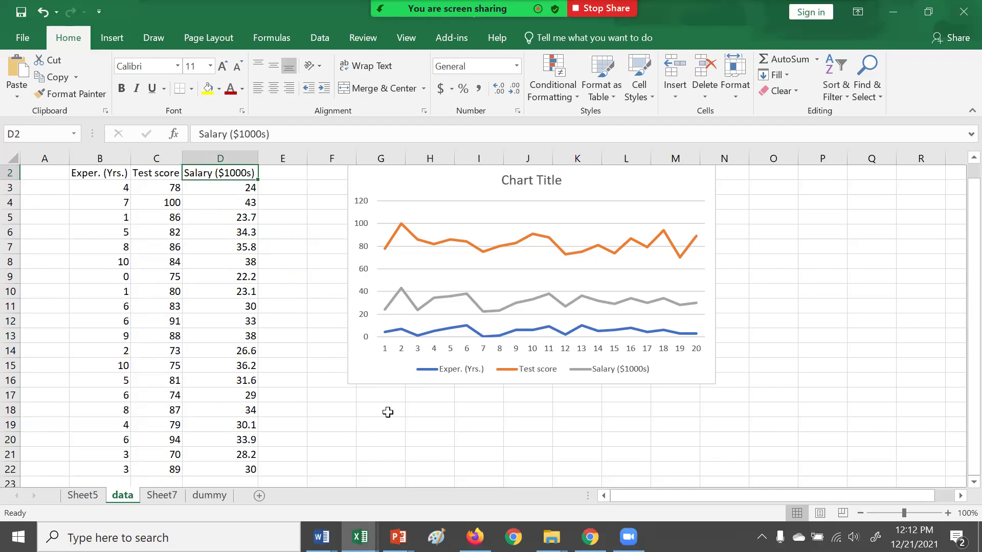
# Step: Add an "Obs" heading in A2 and number the observations 1 to 20 in A3:A22, starting from 1 and 2
pyautogui.click(57, 173)
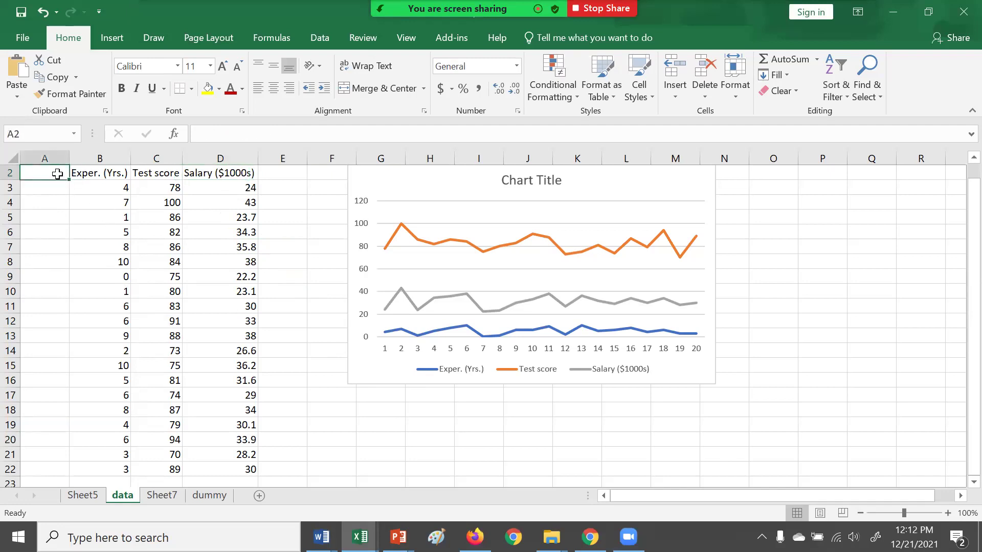
pyautogui.write('Obs')
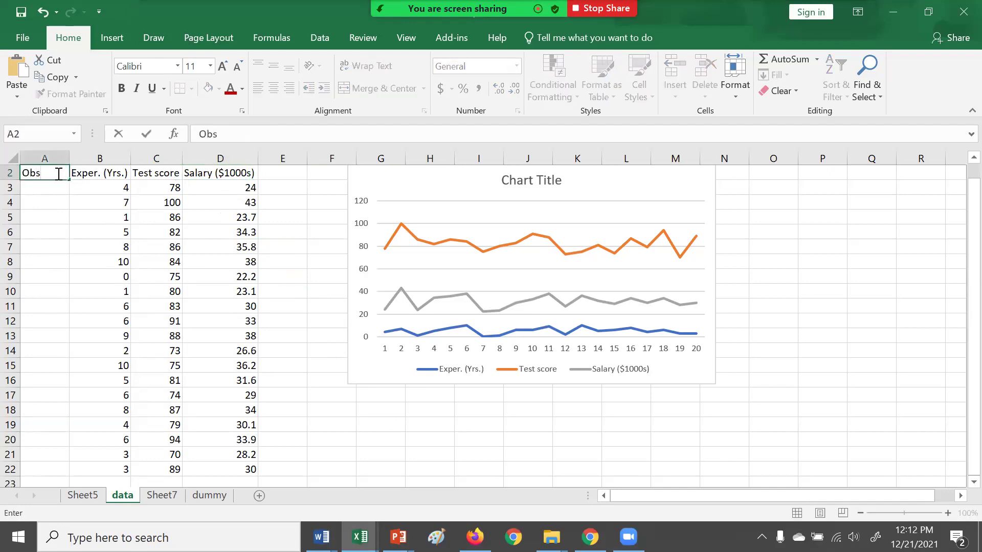
pyautogui.press('Return')
pyautogui.write('1')
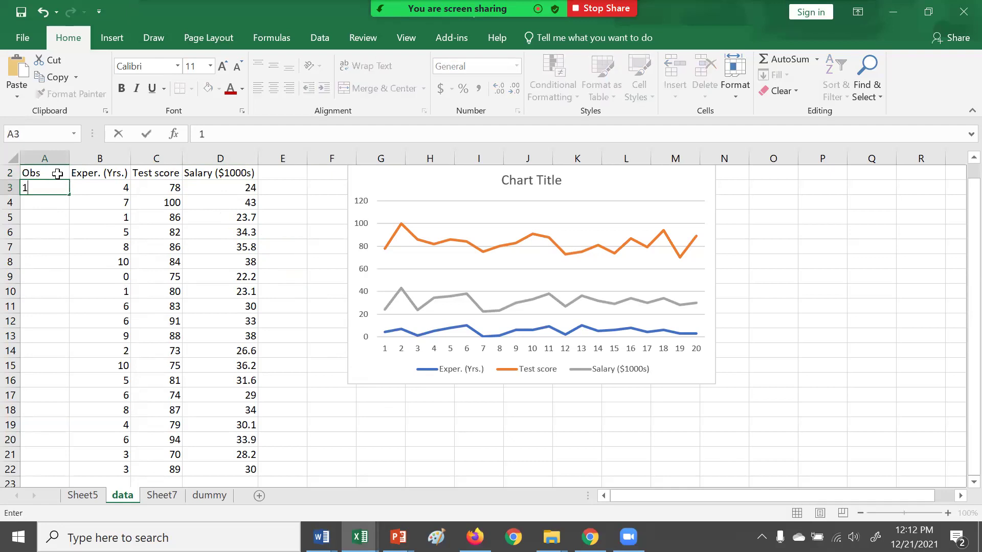
pyautogui.press('Return')
pyautogui.write('2')
pyautogui.press('Return')
pyautogui.moveTo(61, 191); pyautogui.dragTo(65, 212)
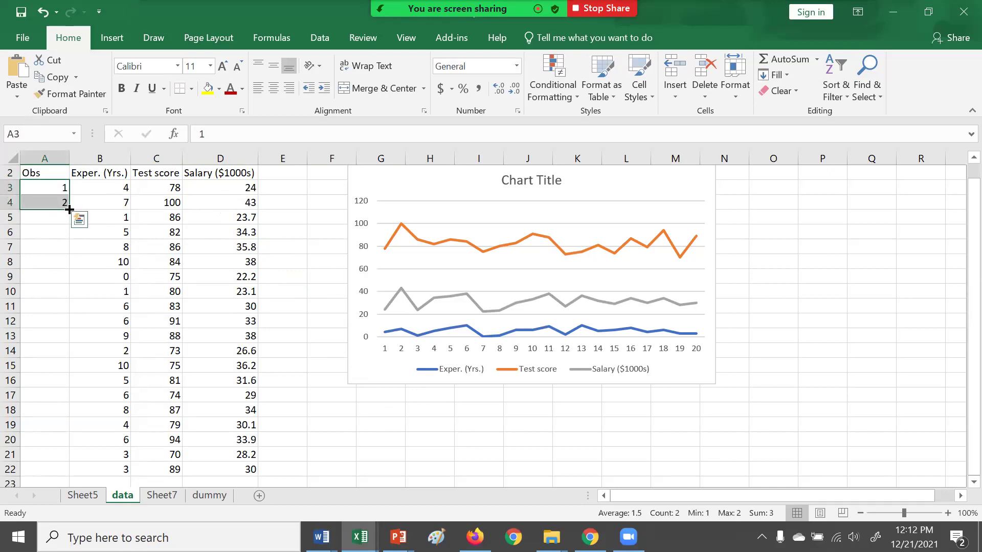
pyautogui.doubleClick(69, 209)
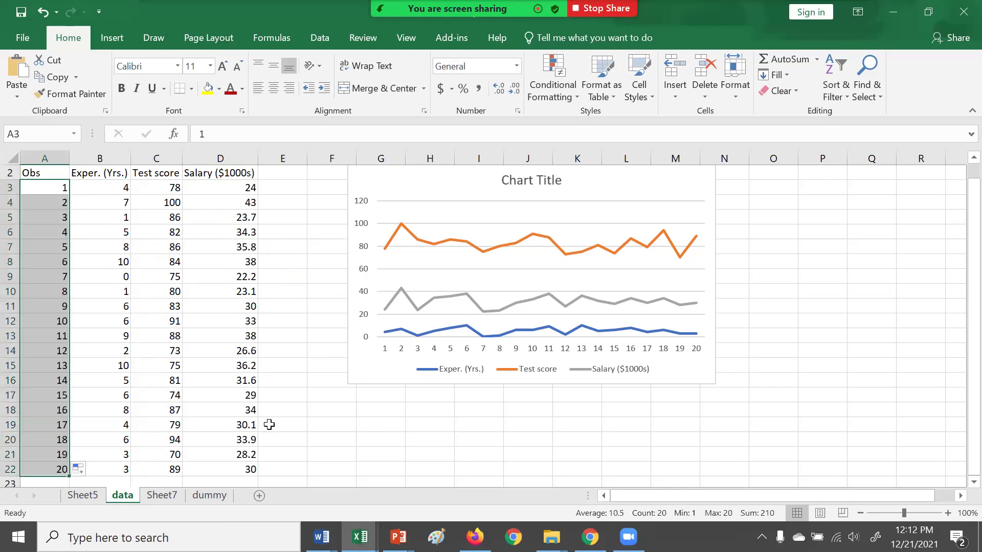
pyautogui.click(367, 443)
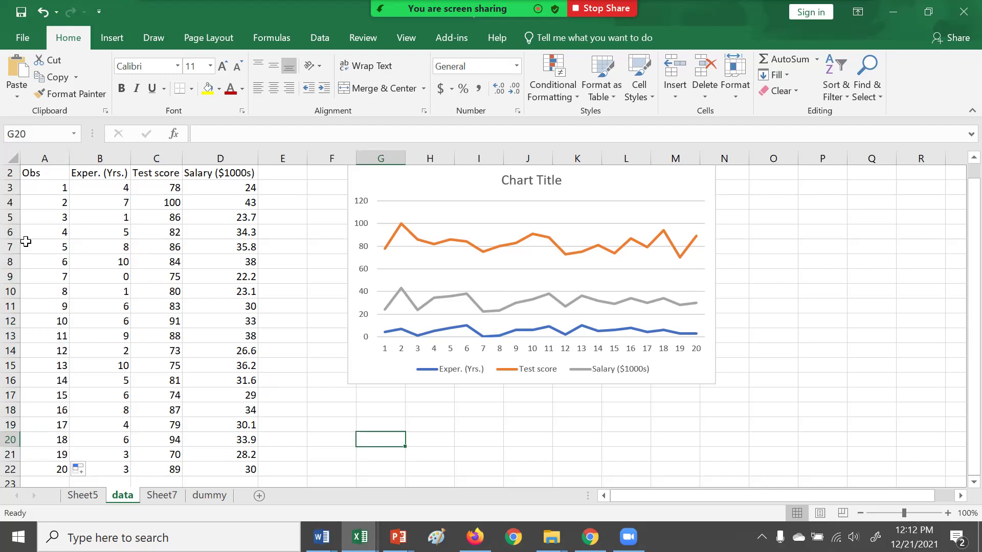
pyautogui.click(371, 373)
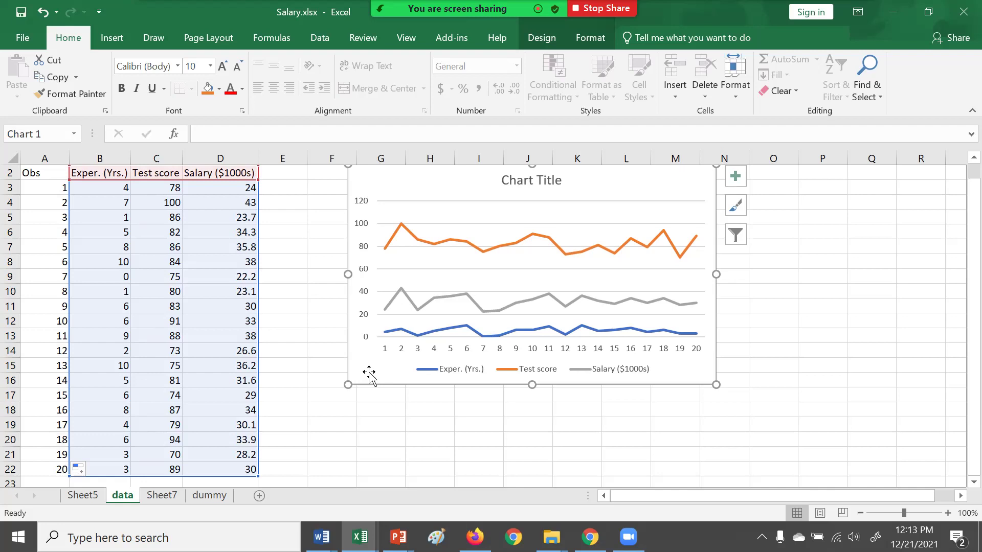
pyautogui.click(487, 415)
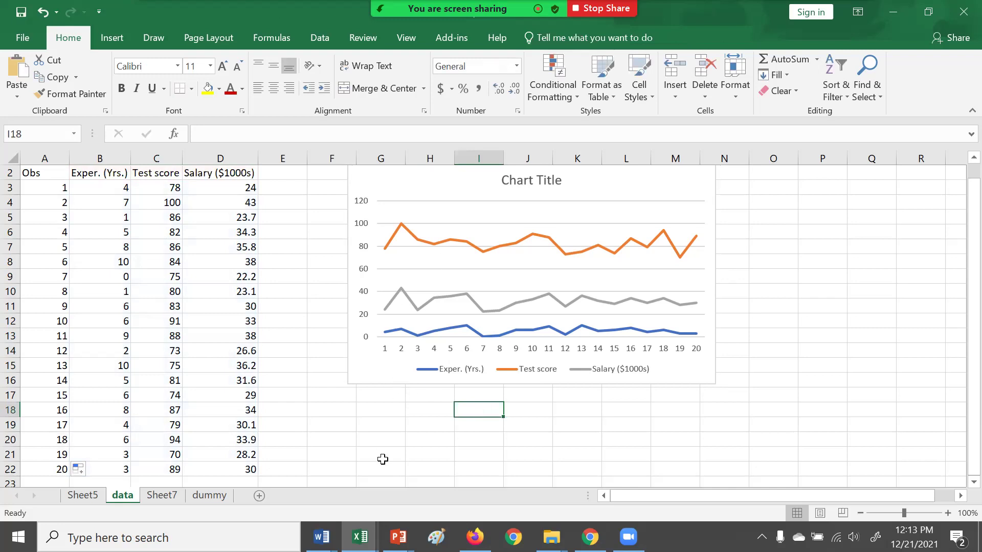
pyautogui.click(365, 442)
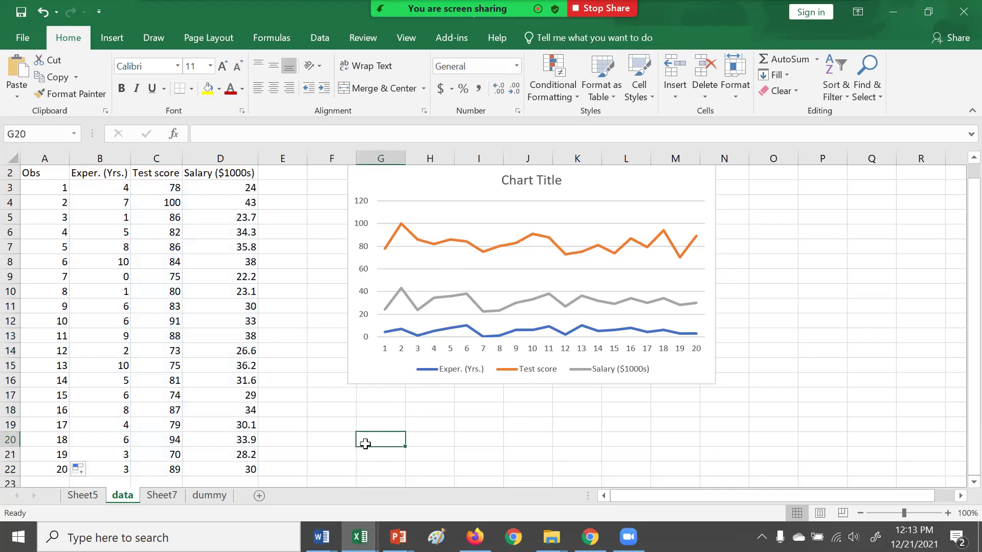
# Step: Start a Regression from the Data Analysis tools and specify that the input ranges include labels
pyautogui.click(321, 39)
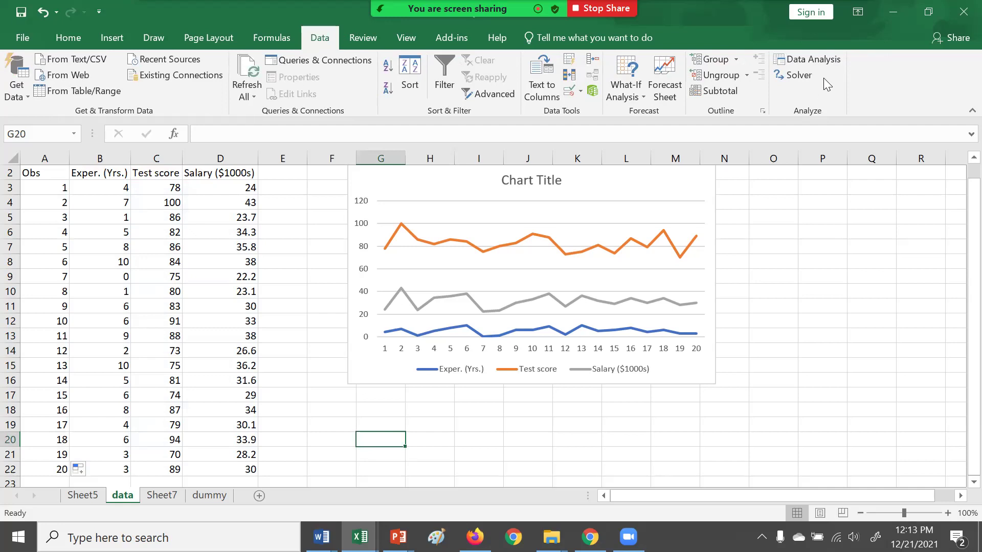
pyautogui.click(828, 57)
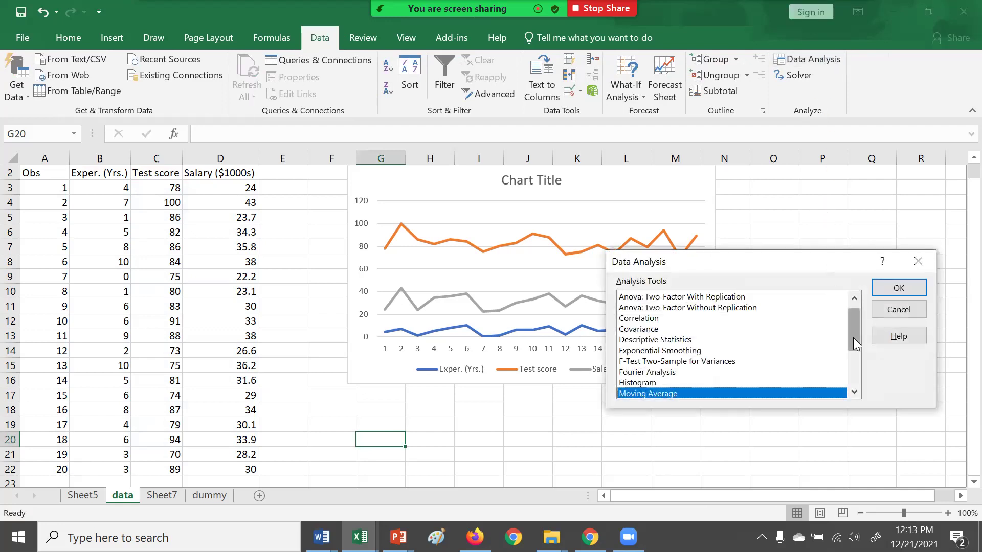
pyautogui.moveTo(853, 345); pyautogui.dragTo(853, 369)
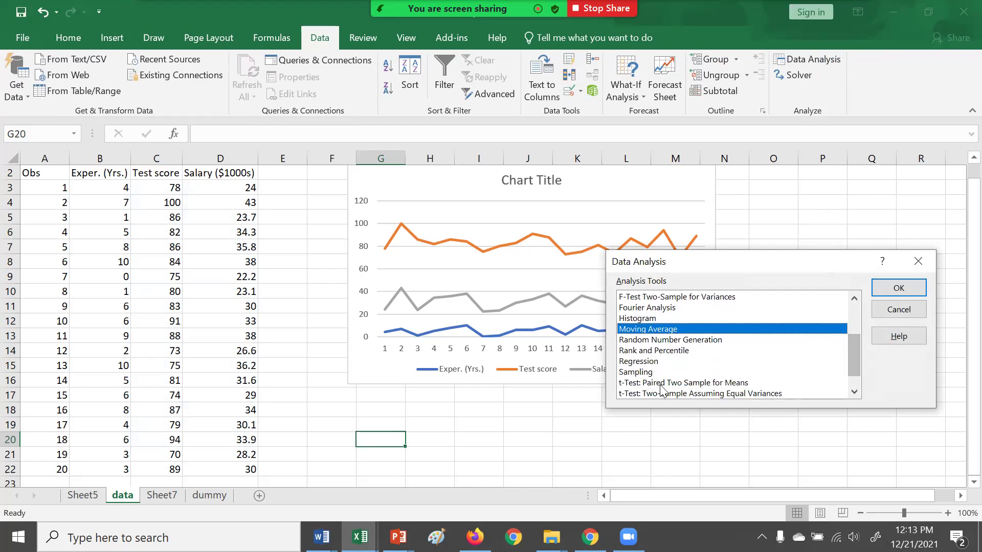
pyautogui.click(663, 361)
pyautogui.click(899, 287)
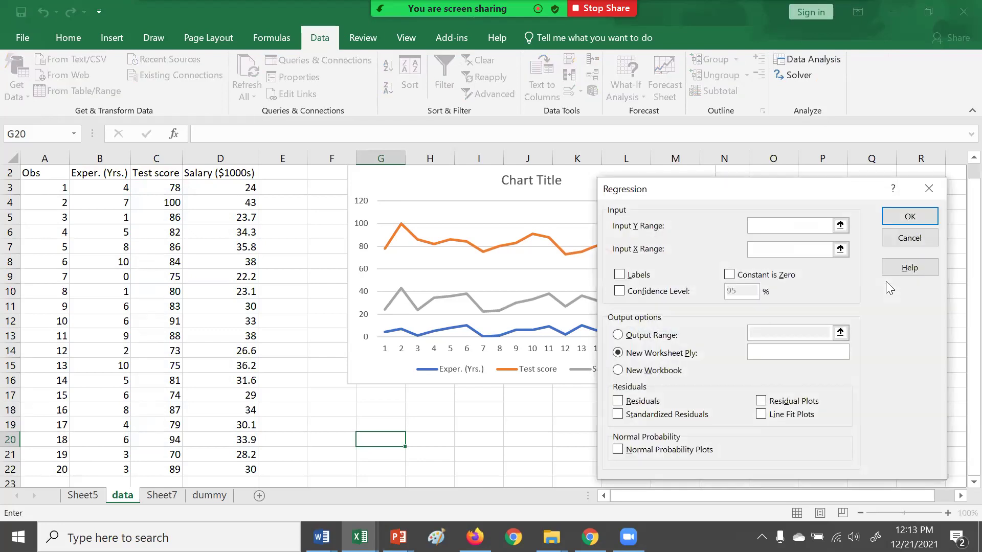
pyautogui.click(640, 281)
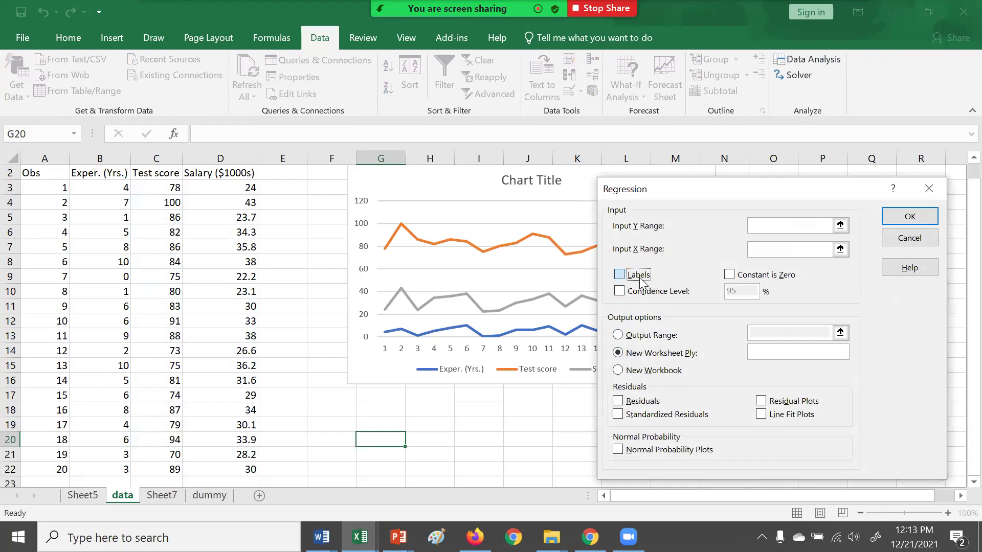
# Step: Set the regression's Y input range to the Salary ($1000s) data, D2:D22 including the heading
pyautogui.click(840, 227)
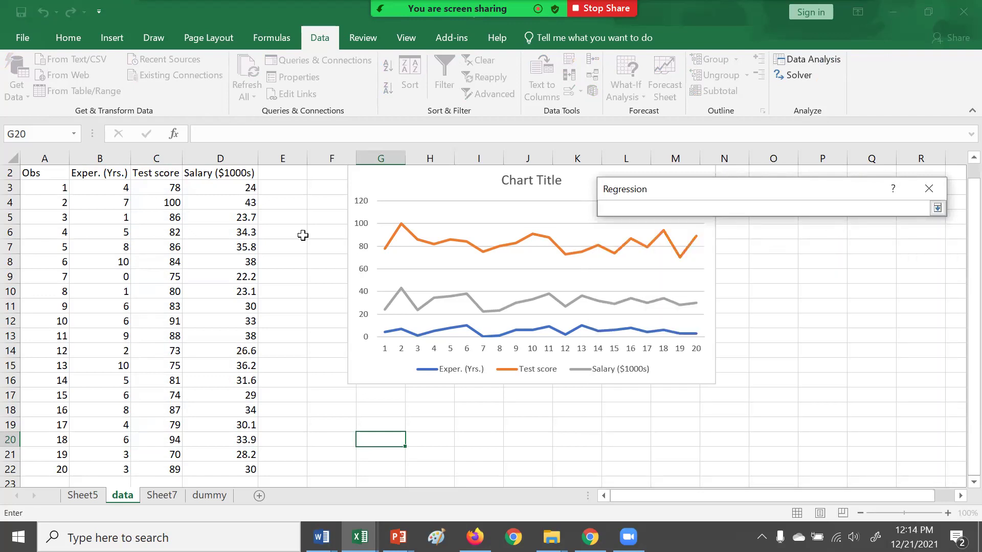
pyautogui.moveTo(235, 174); pyautogui.dragTo(251, 471)
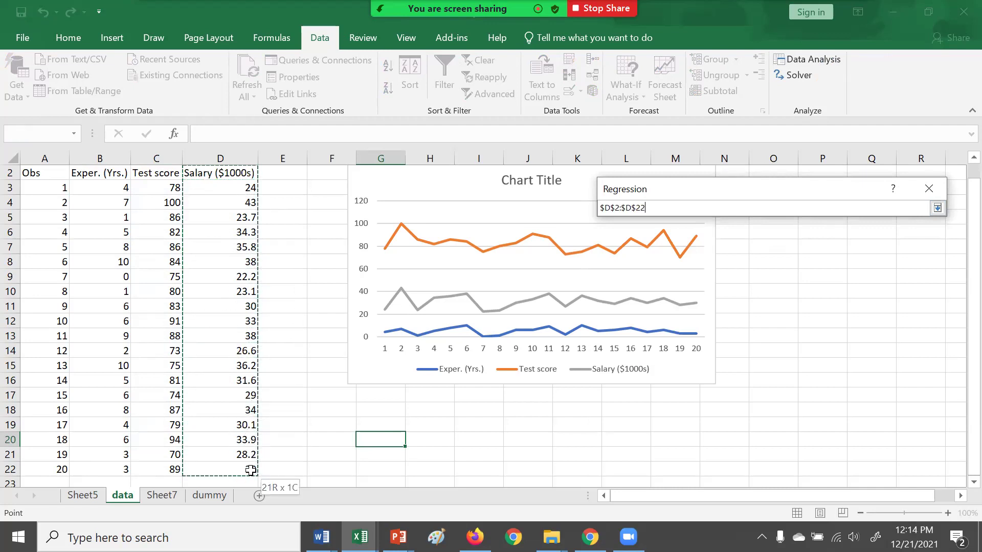
pyautogui.click(938, 208)
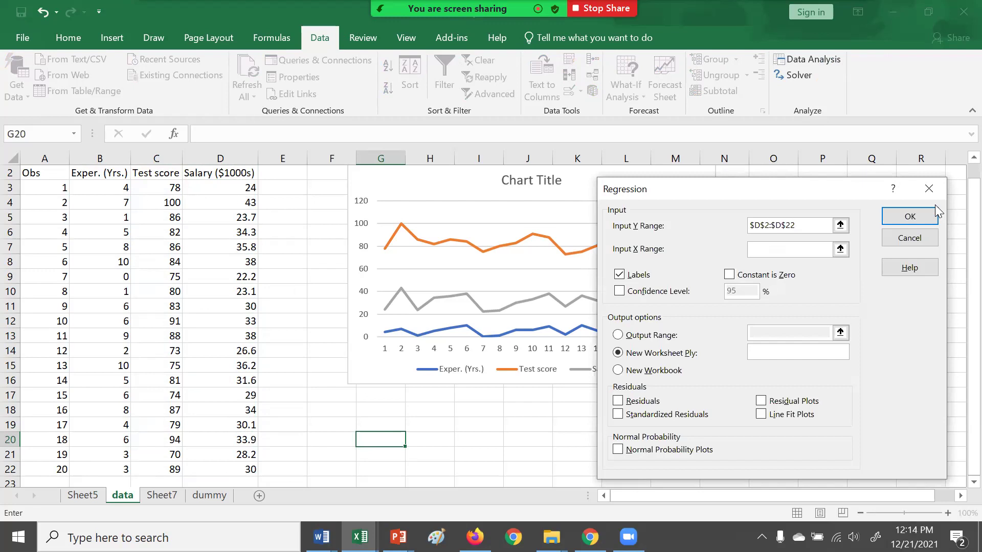
# Step: Set the regression's X input range to the Exper. (Yrs.) and Test score data, B2:C22 including the headings
pyautogui.click(841, 250)
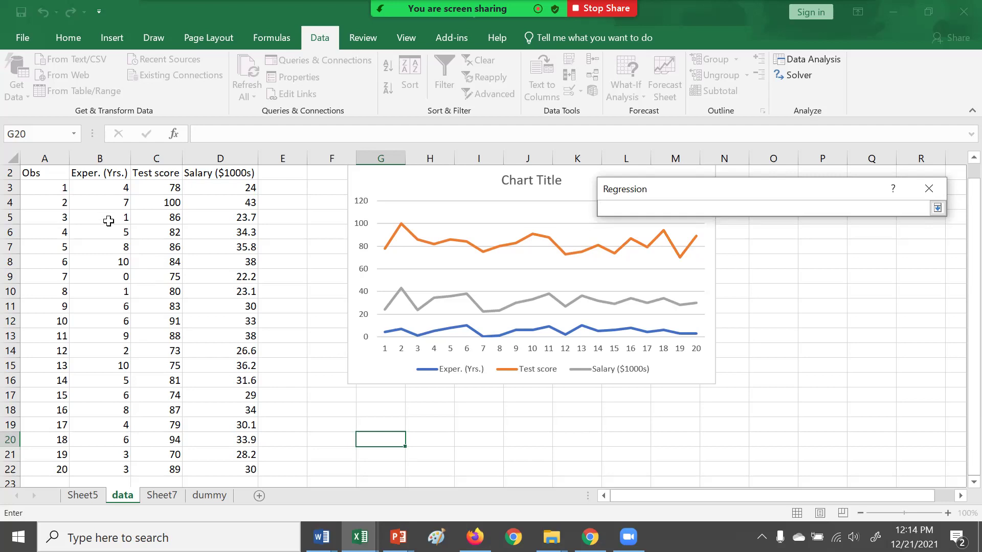
pyautogui.click(92, 174)
pyautogui.moveTo(92, 174); pyautogui.dragTo(150, 463)
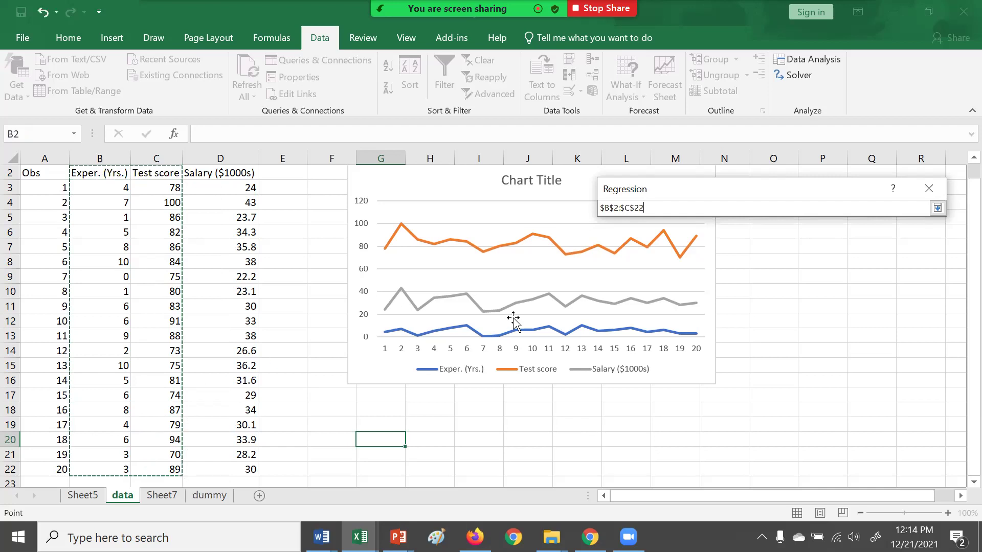
pyautogui.click(937, 208)
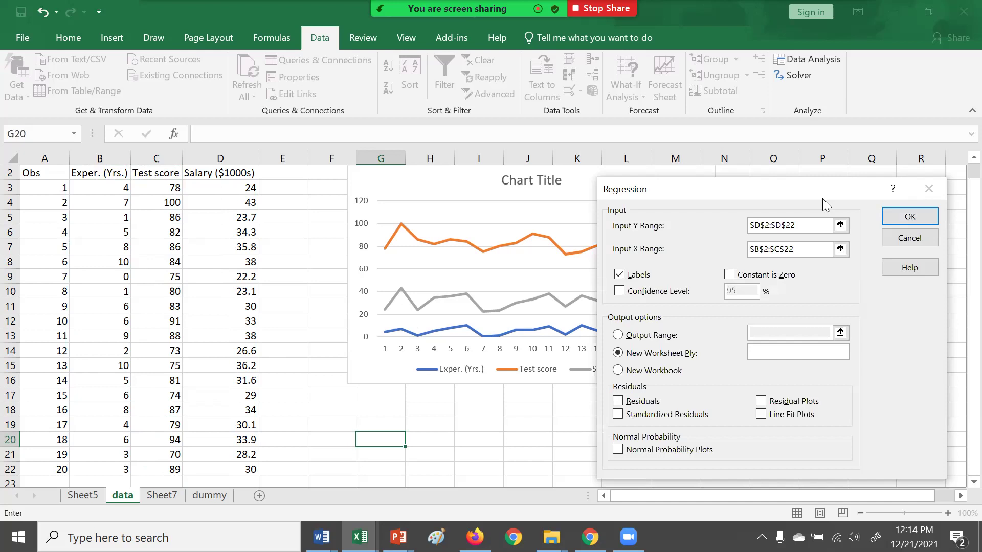
# Step: Include residuals, standardized residuals, residual plots and line fit plots, and run the regression to a new worksheet
pyautogui.moveTo(822, 189); pyautogui.dragTo(677, 171)
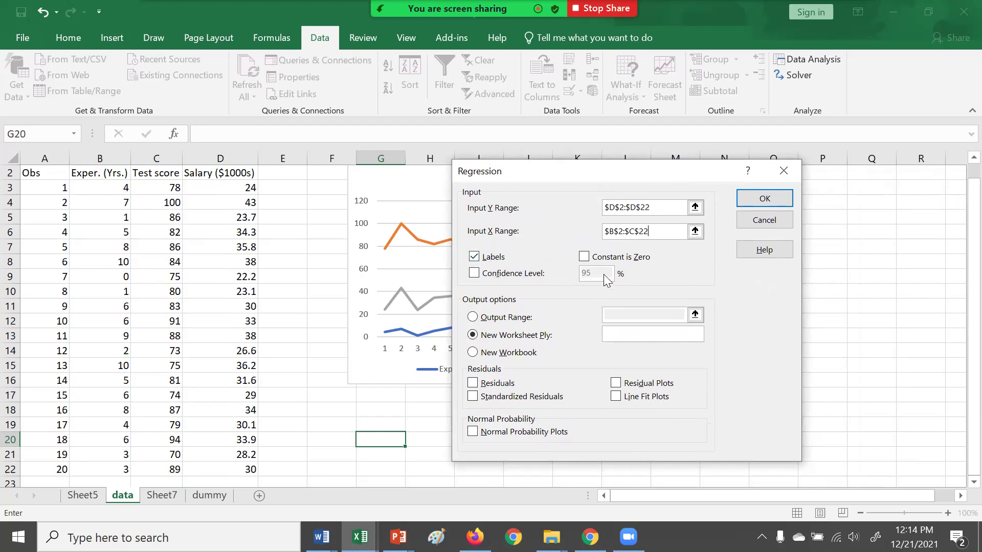
pyautogui.click(494, 390)
pyautogui.click(500, 399)
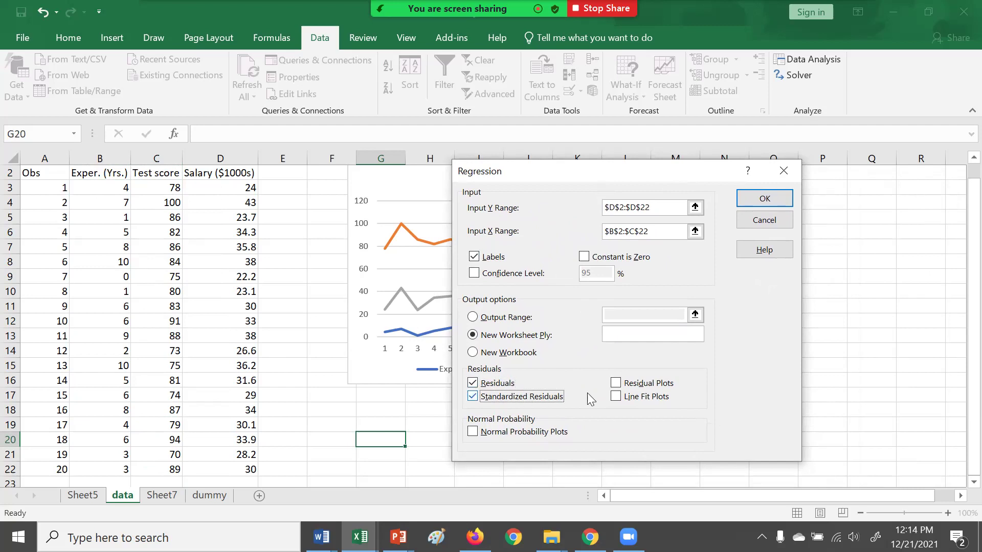
pyautogui.click(615, 384)
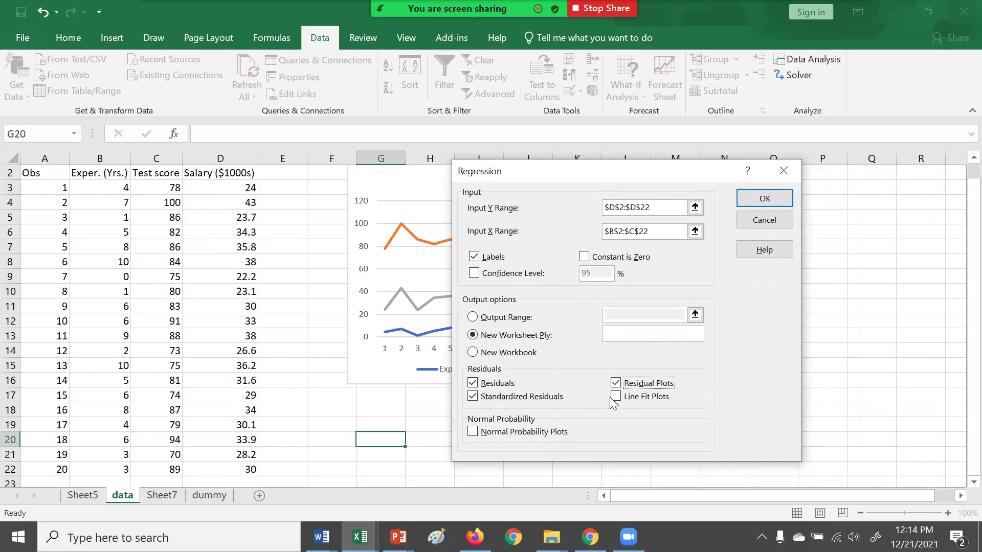
pyautogui.click(618, 398)
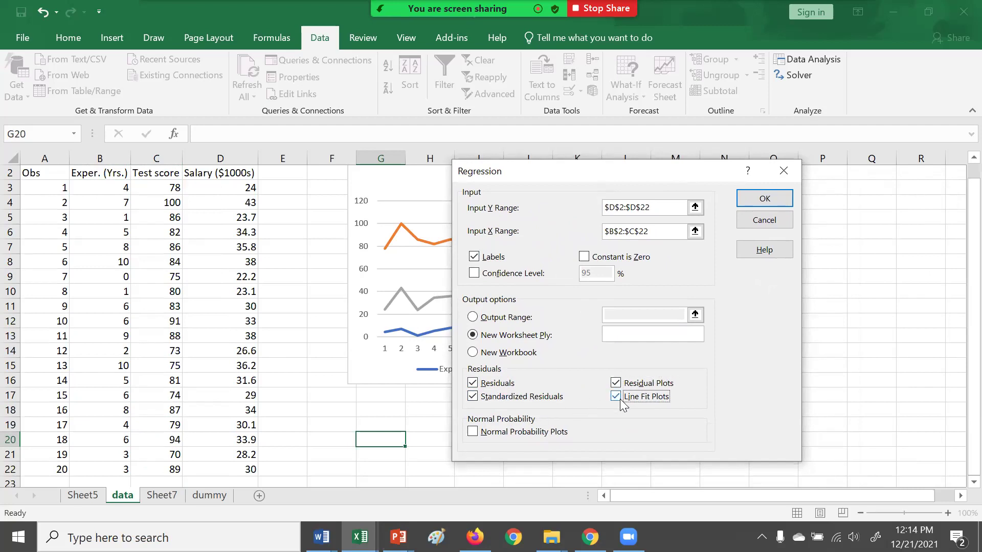
pyautogui.click(771, 201)
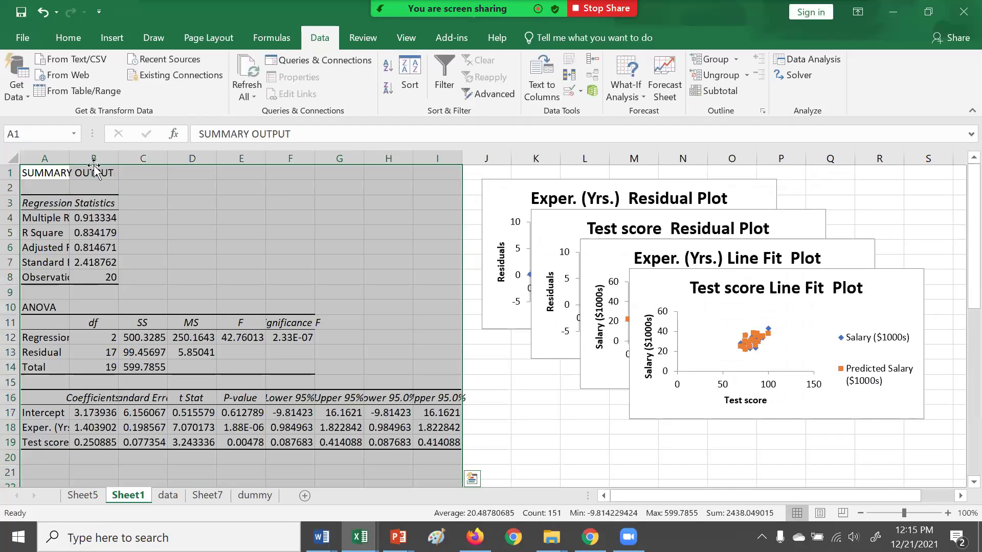
# Step: Autofit the widths of columns A to F in the regression summary output
pyautogui.doubleClick(69, 158)
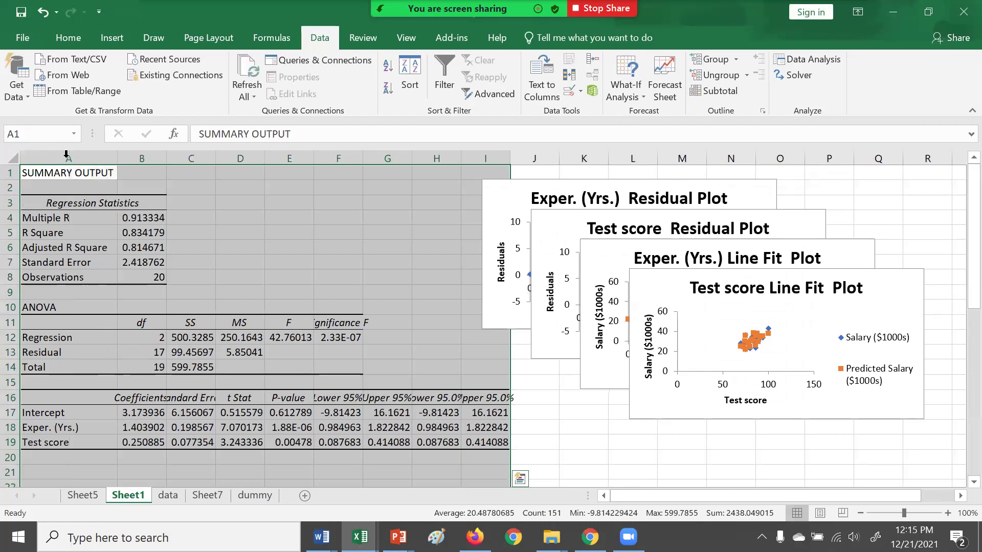
pyautogui.doubleClick(166, 156)
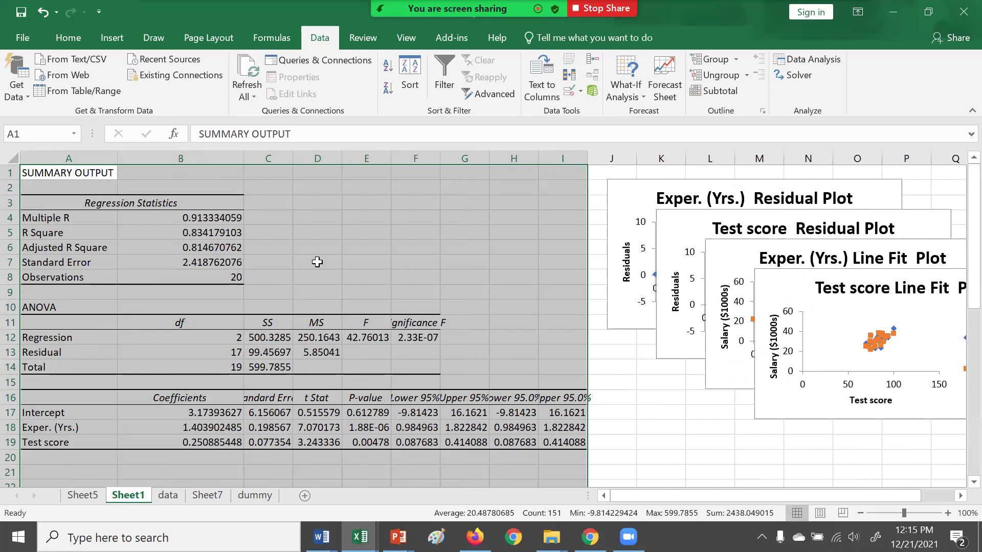
pyautogui.doubleClick(293, 154)
pyautogui.doubleClick(368, 154)
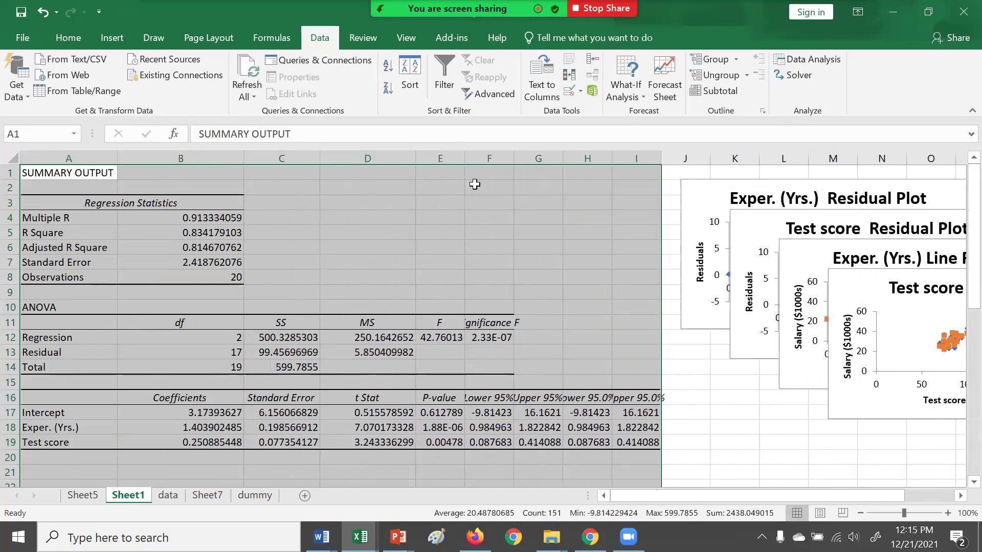
pyautogui.doubleClick(465, 154)
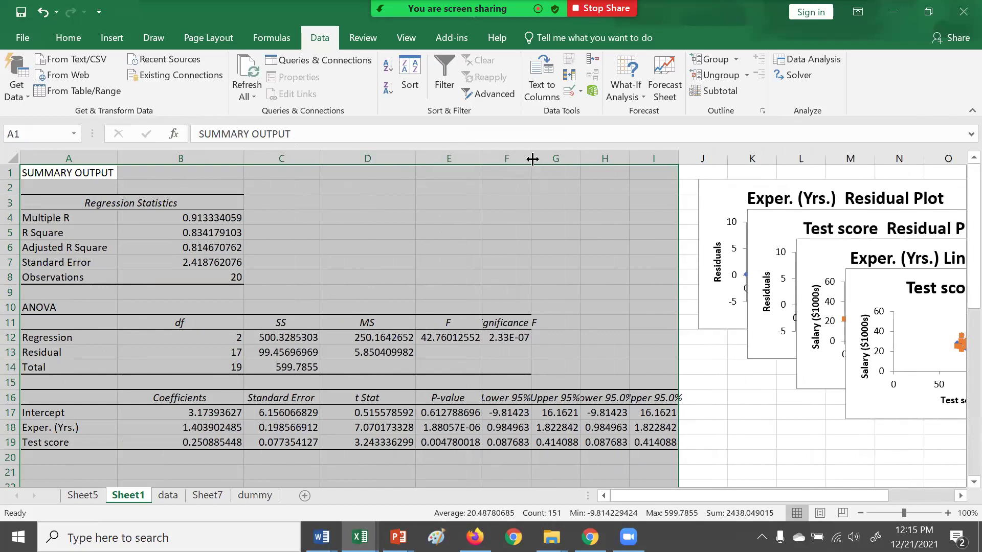
pyautogui.doubleClick(531, 158)
pyautogui.click(577, 212)
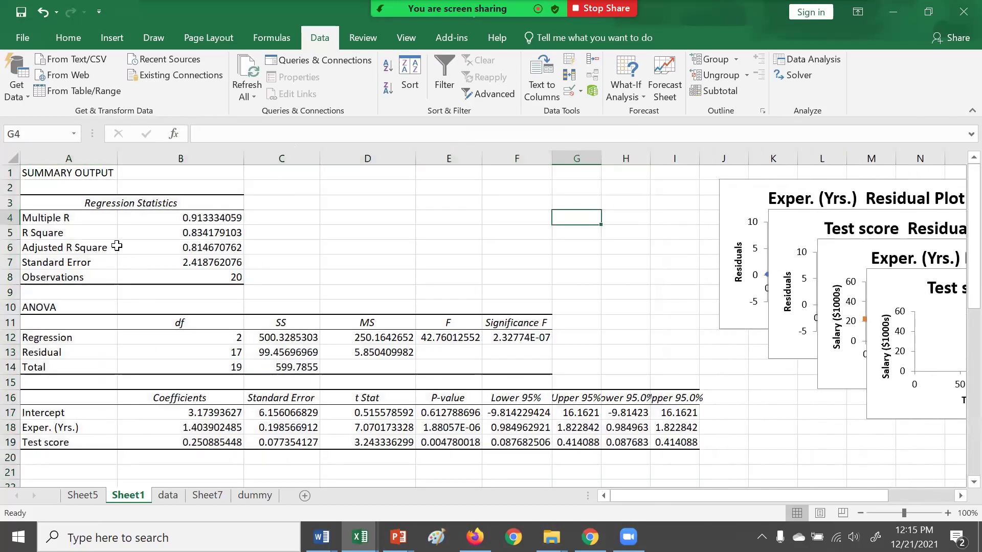
# Step: Examine the R Square, Adjusted R Square and Standard Error values in the regression statistics
pyautogui.click(162, 221)
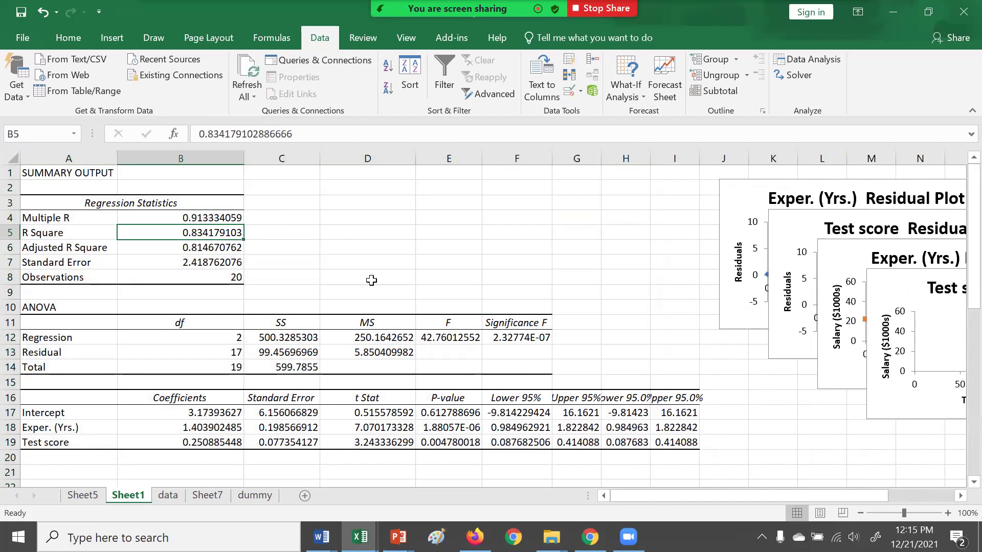
pyautogui.click(144, 249)
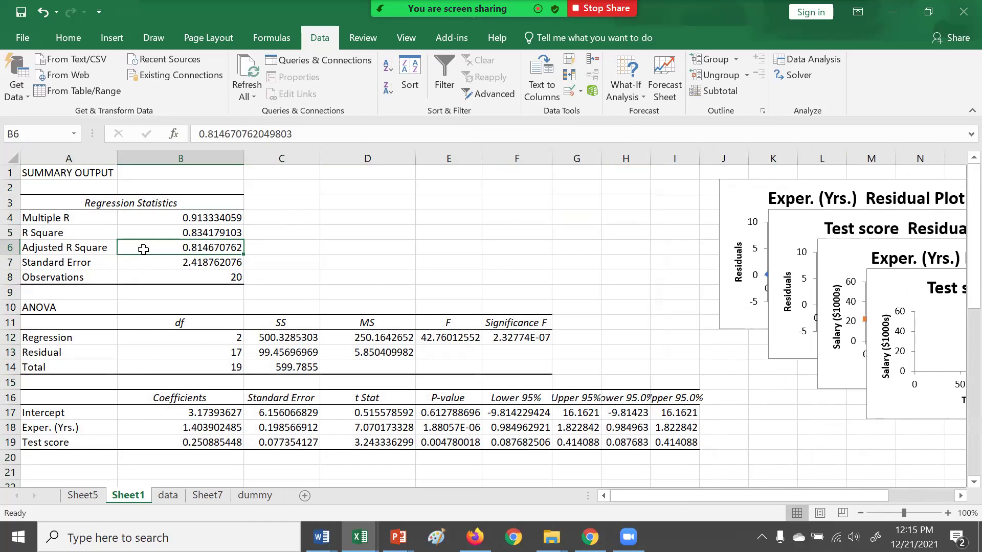
pyautogui.click(170, 267)
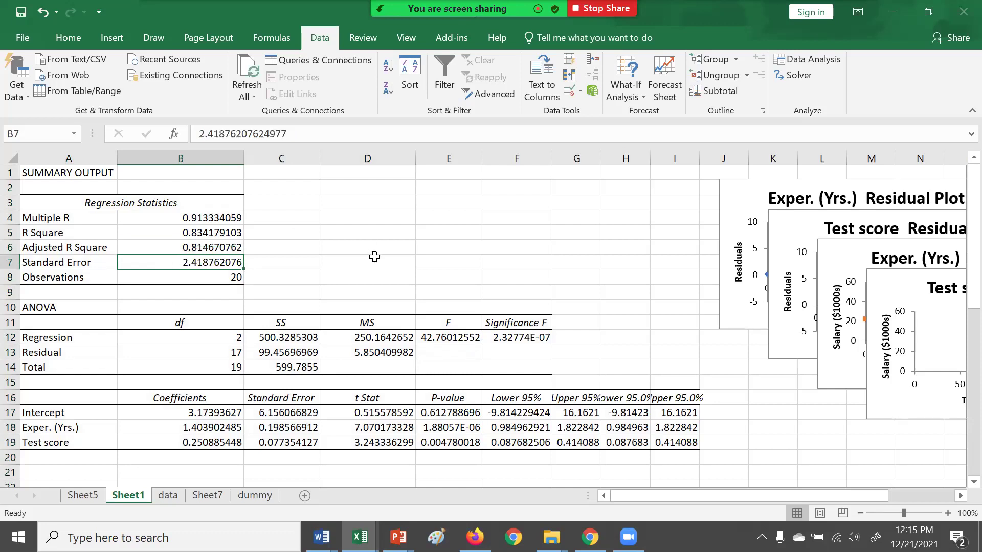
# Step: Examine the Observations count and the SS, MS, F and Significance F columns of the ANOVA table
pyautogui.click(171, 282)
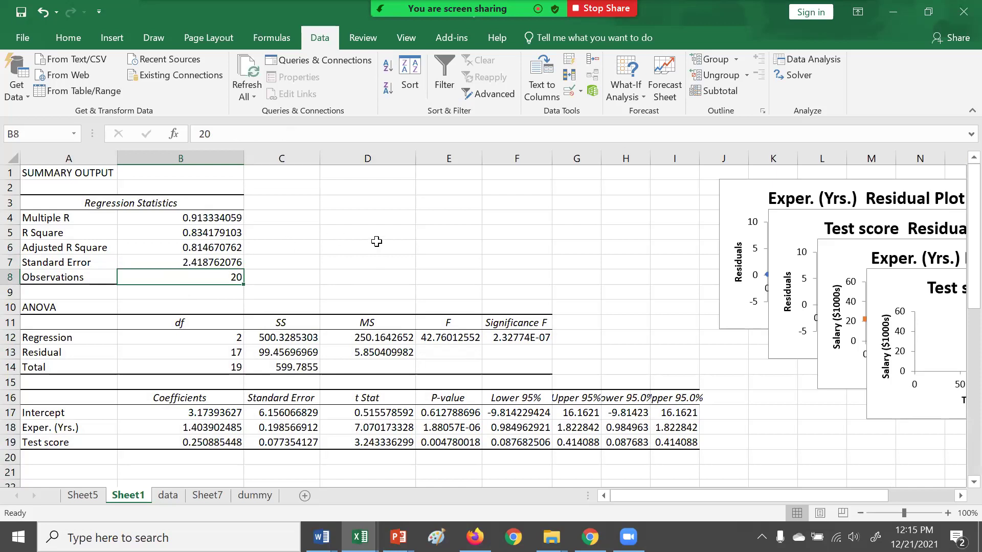
pyautogui.click(81, 308)
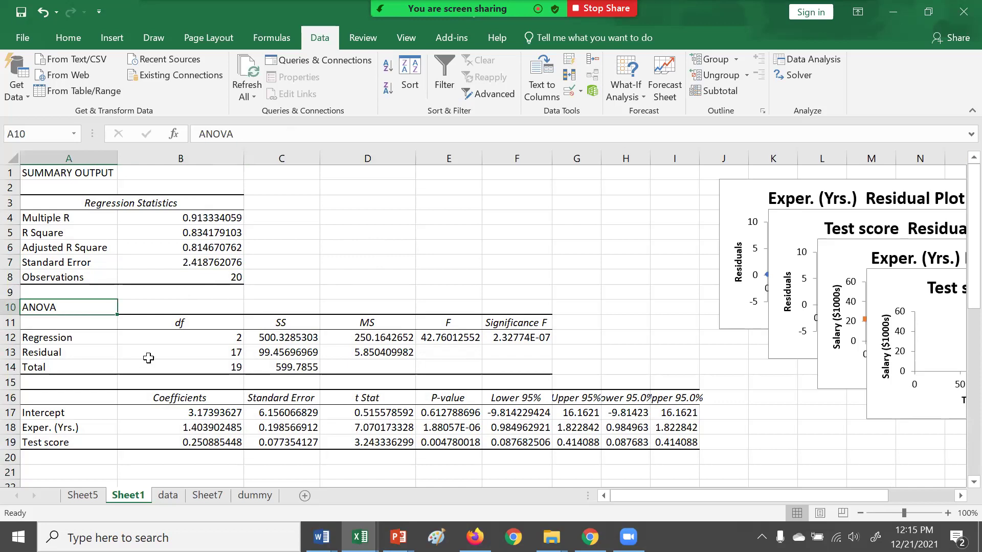
pyautogui.click(289, 324)
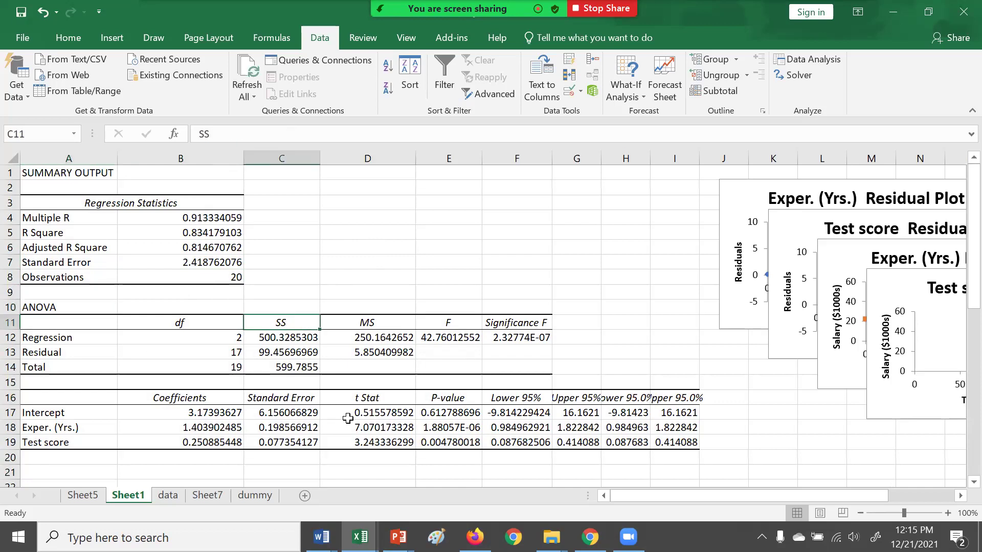
pyautogui.click(384, 327)
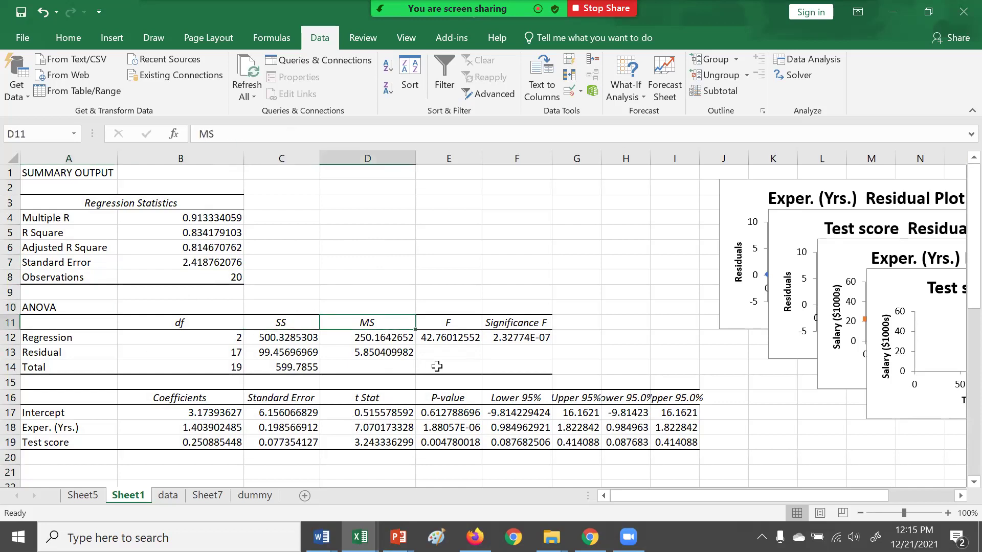
pyautogui.click(463, 327)
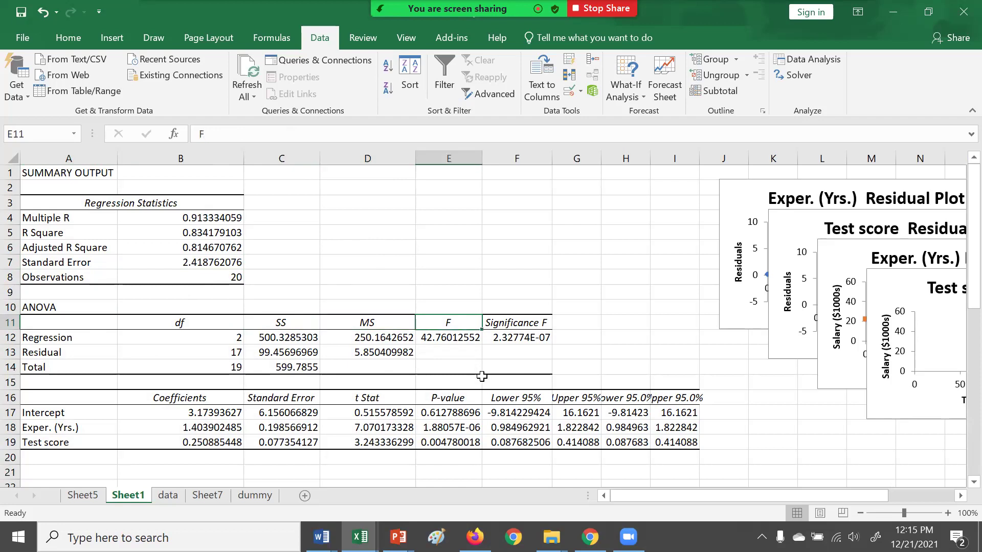
pyautogui.click(557, 321)
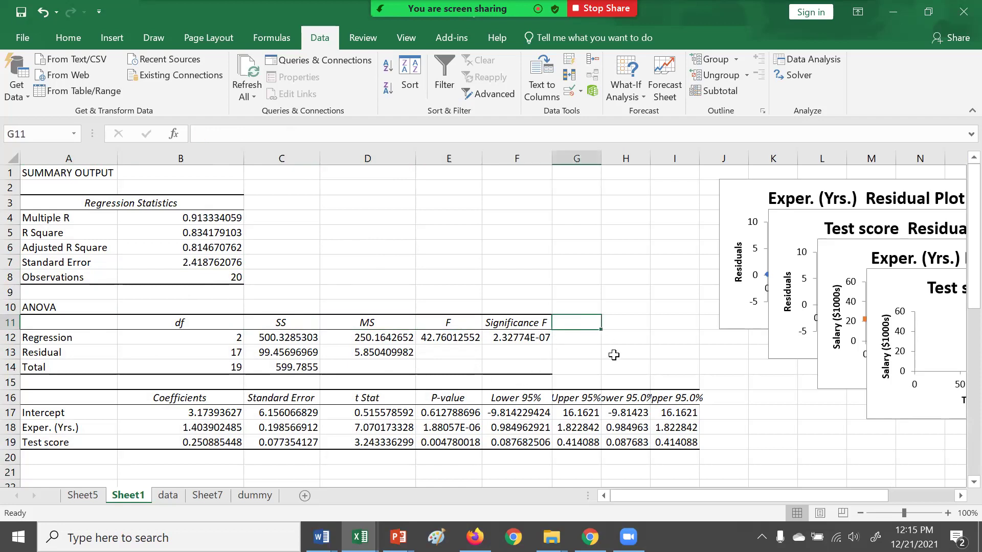
pyautogui.click(529, 326)
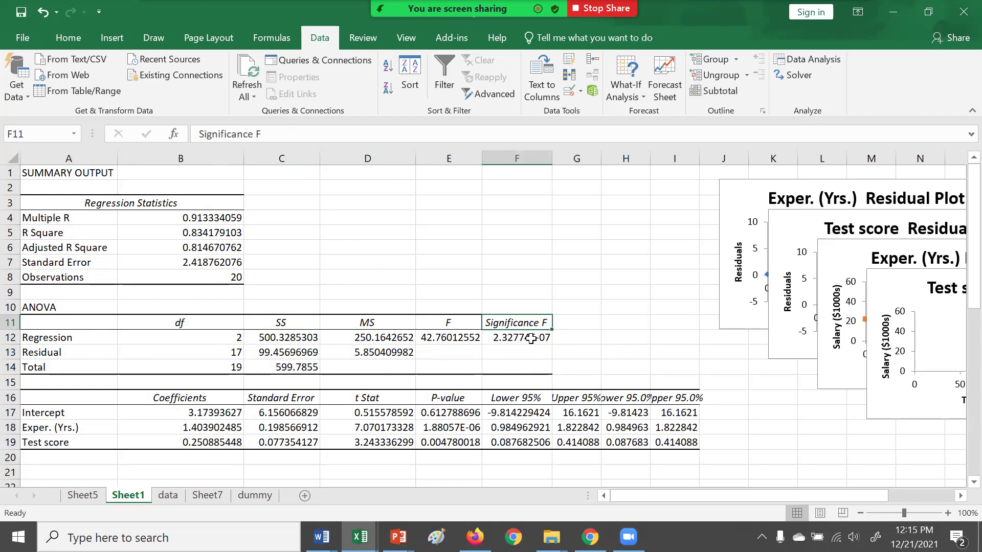
# Step: Format the Significance F value in F12 in comma style with seven decimal places
pyautogui.click(531, 338)
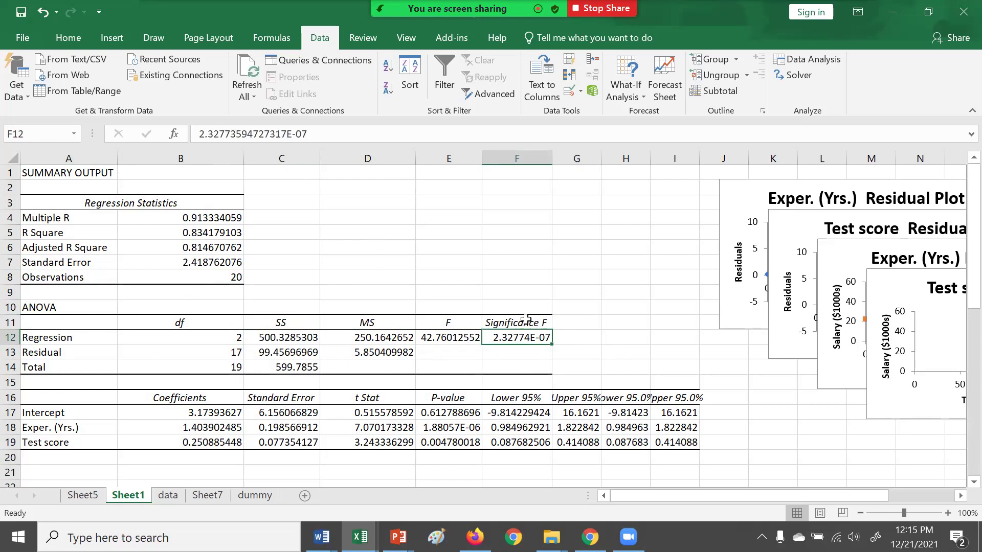
pyautogui.click(70, 45)
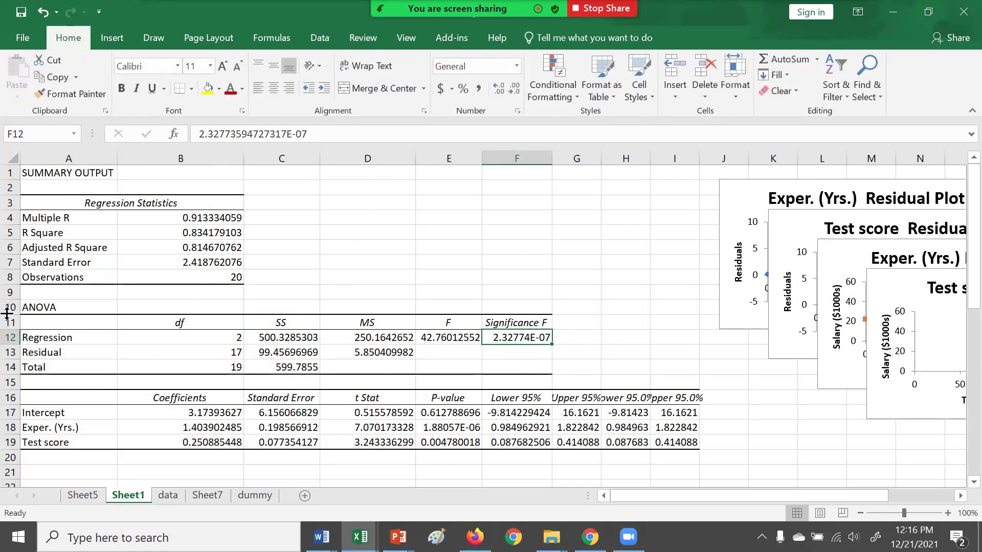
pyautogui.click(477, 90)
pyautogui.click(497, 95)
pyautogui.click(497, 95)
pyautogui.click(497, 96)
pyautogui.click(497, 95)
pyautogui.click(497, 95)
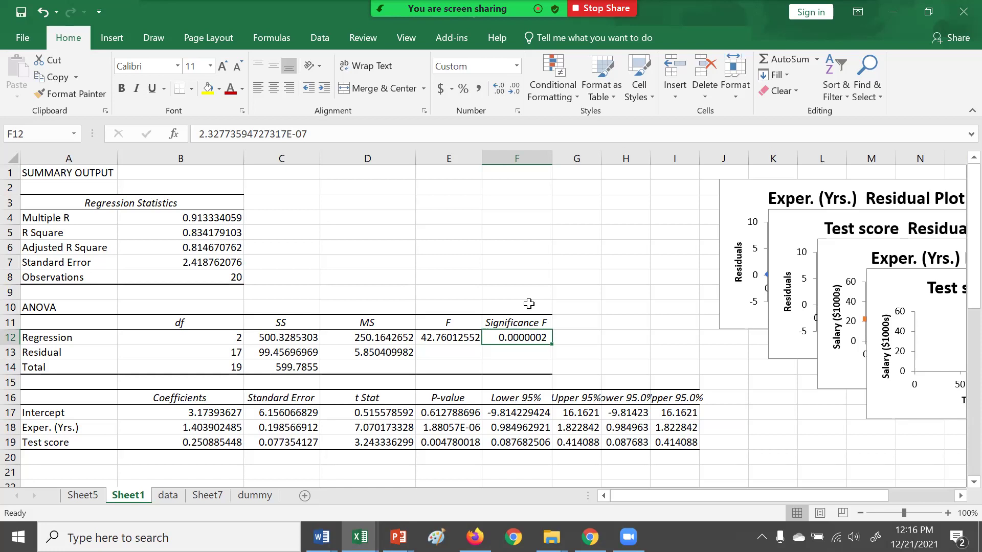
# Step: Format the P-values of the intercept, Exper. (Yrs.) and Test score, E17:E19, in comma style with six decimal places
pyautogui.scroll(-2, 529, 304)
pyautogui.moveTo(458, 323); pyautogui.dragTo(467, 352)
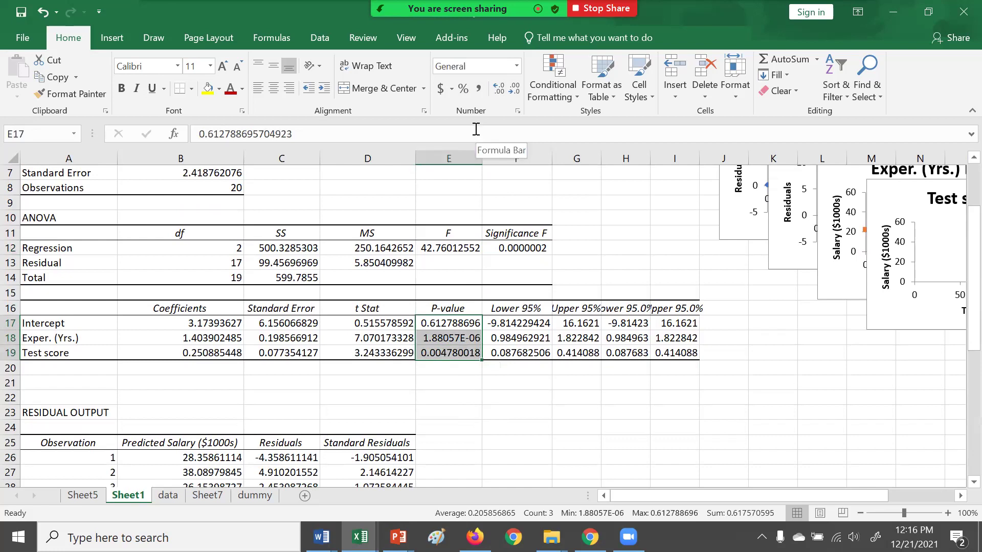
pyautogui.click(477, 89)
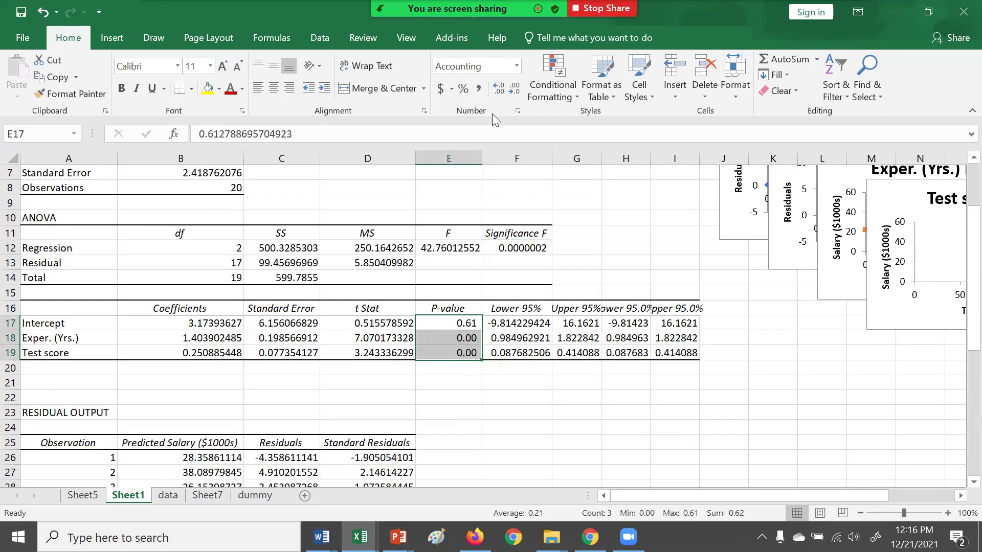
pyautogui.click(501, 93)
pyautogui.click(502, 94)
pyautogui.click(501, 94)
pyautogui.click(501, 94)
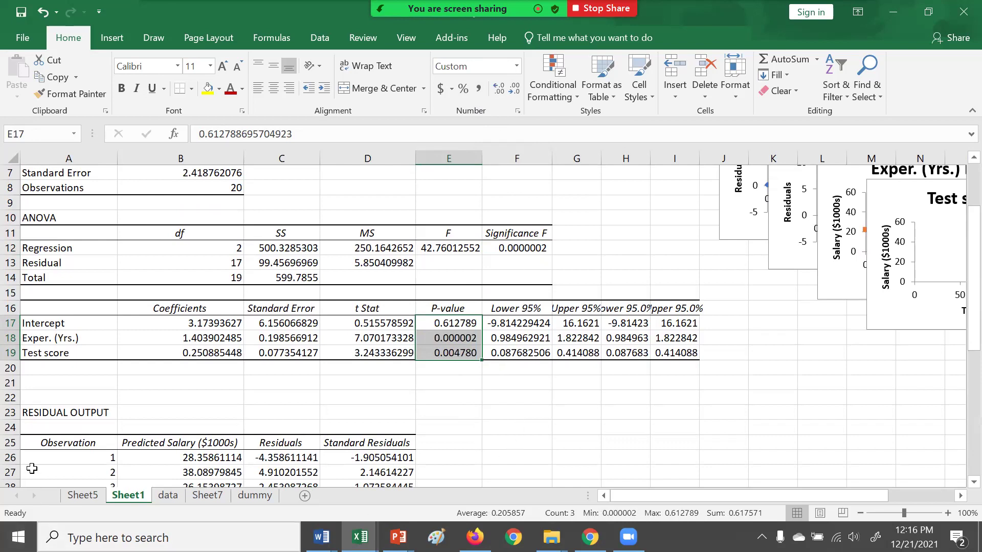
# Step: Review the Intercept, Exper. (Yrs.) and Test score rows of the coefficients table, including the P-value for experience
pyautogui.click(98, 323)
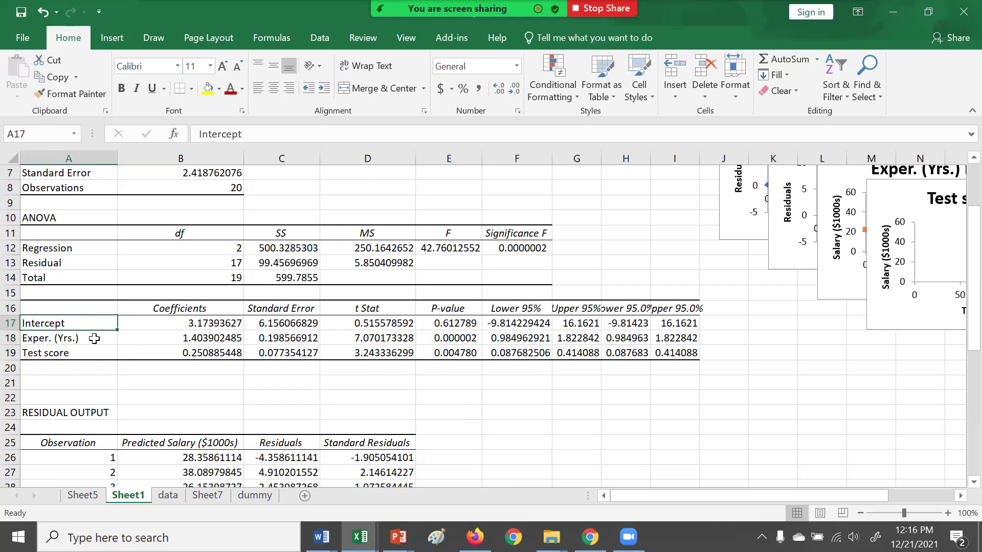
pyautogui.click(95, 338)
pyautogui.click(100, 357)
pyautogui.click(101, 338)
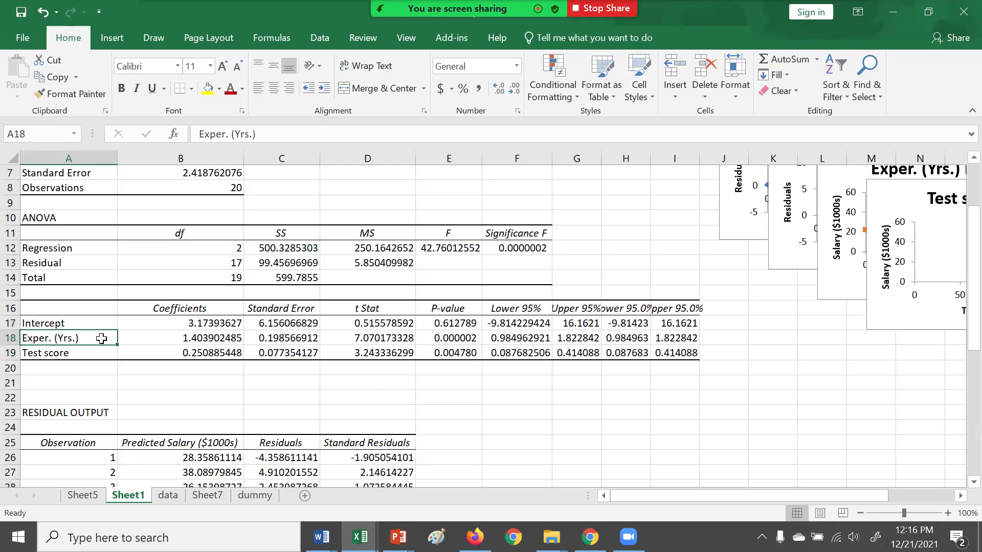
pyautogui.click(461, 340)
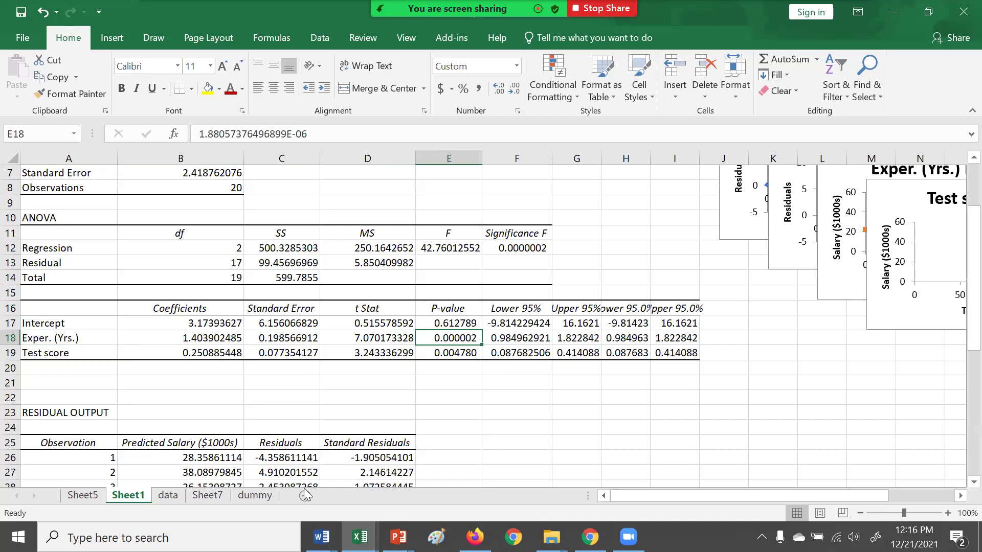
pyautogui.click(82, 347)
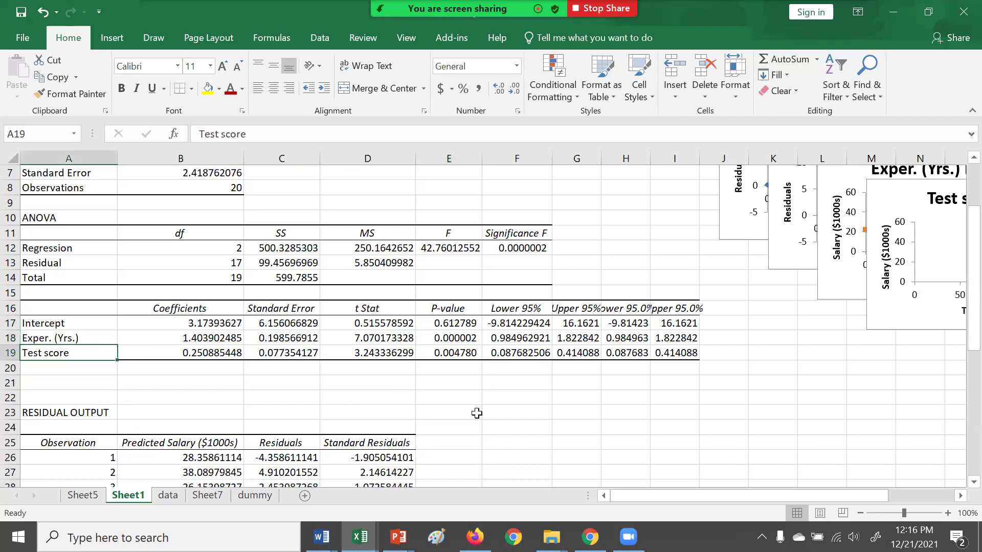
# Step: Reduce the Test score P-value in E19 to three decimal places
pyautogui.click(445, 354)
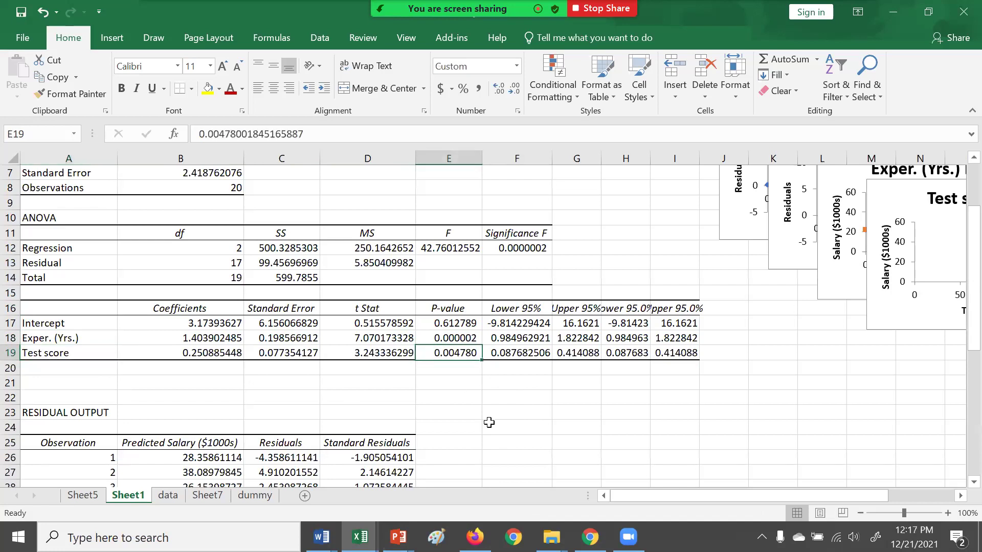
pyautogui.click(513, 95)
pyautogui.click(512, 94)
pyautogui.click(513, 94)
# Step: Apply a dark red font to the Significance F heading and value and to the Exper. (Yrs.) and Test score P-values
pyautogui.click(518, 236)
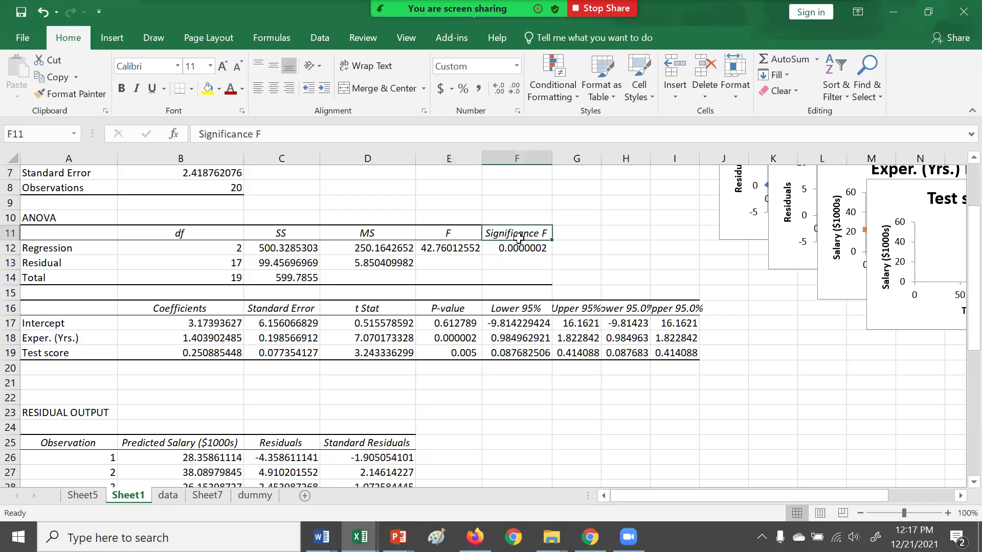
pyautogui.moveTo(518, 236); pyautogui.dragTo(518, 250)
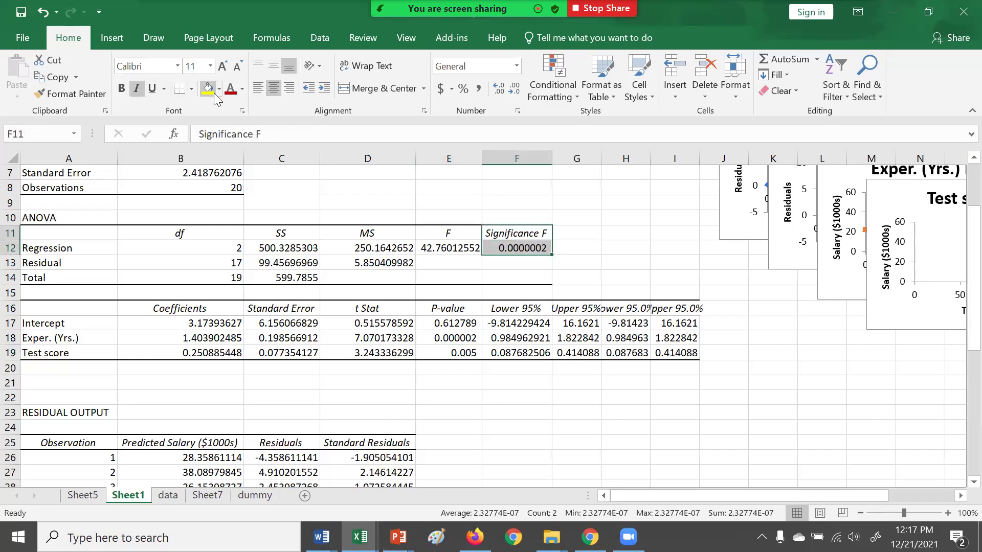
pyautogui.click(230, 88)
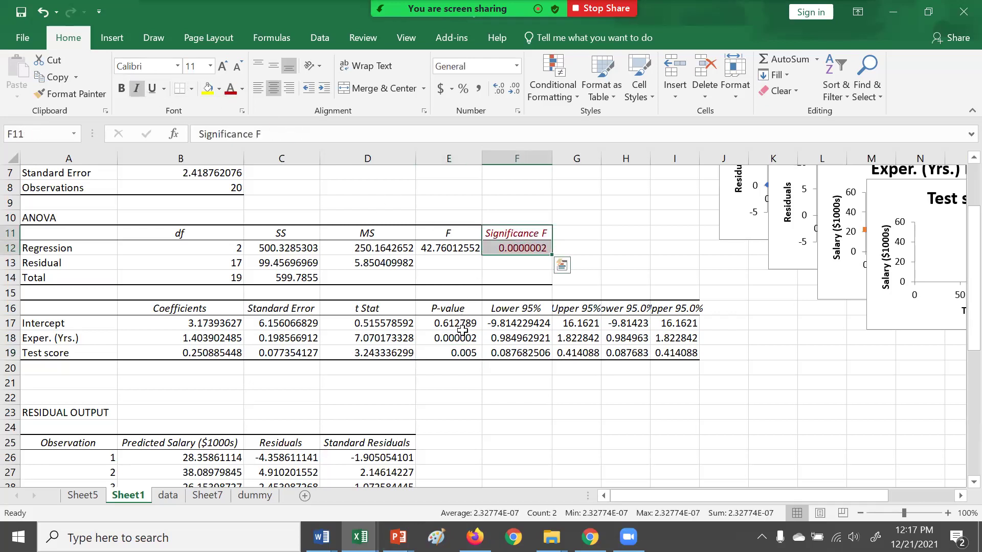
pyautogui.moveTo(462, 332); pyautogui.dragTo(462, 353)
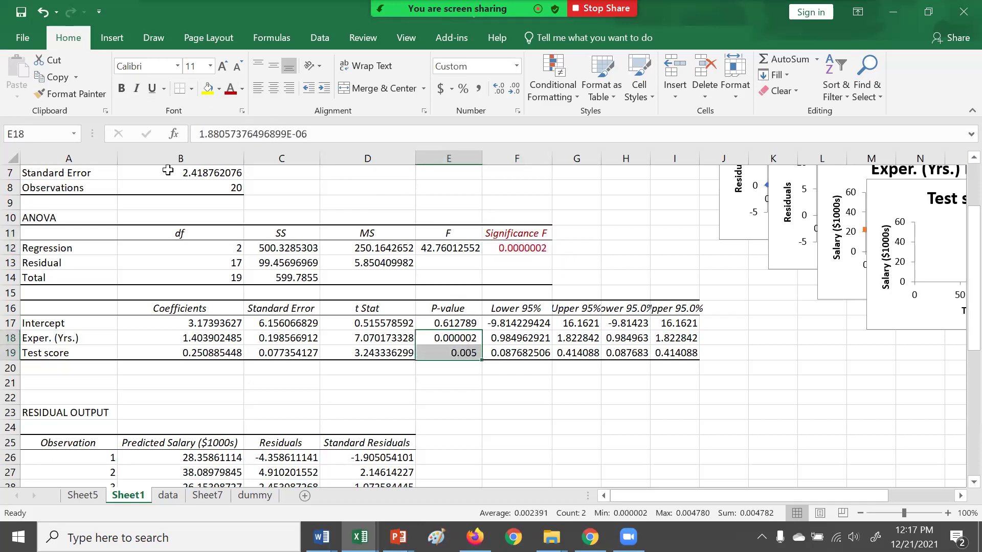
pyautogui.click(230, 88)
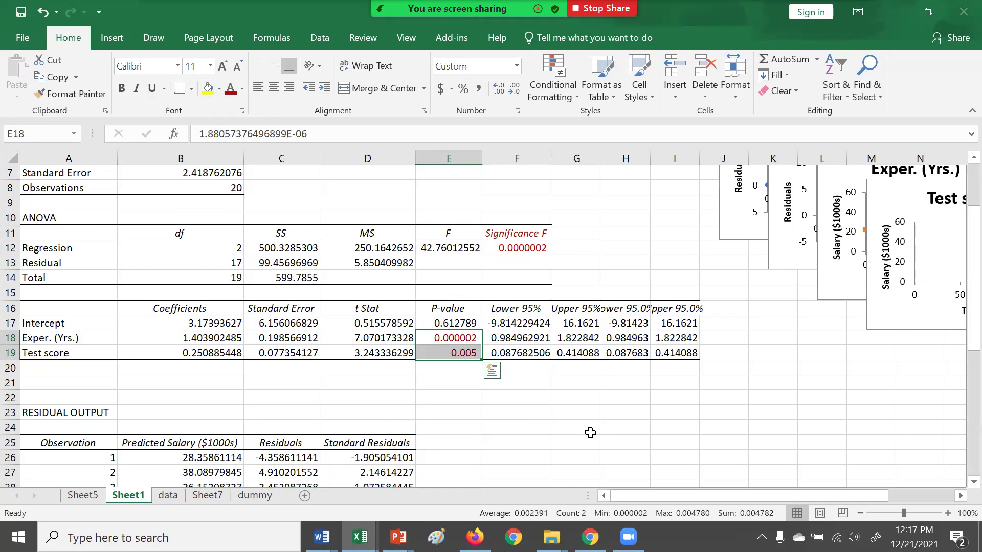
# Step: Examine the residual output table's observations, predicted salaries, residuals and standard residuals
pyautogui.click(68, 413)
pyautogui.scroll(-6, 547, 451)
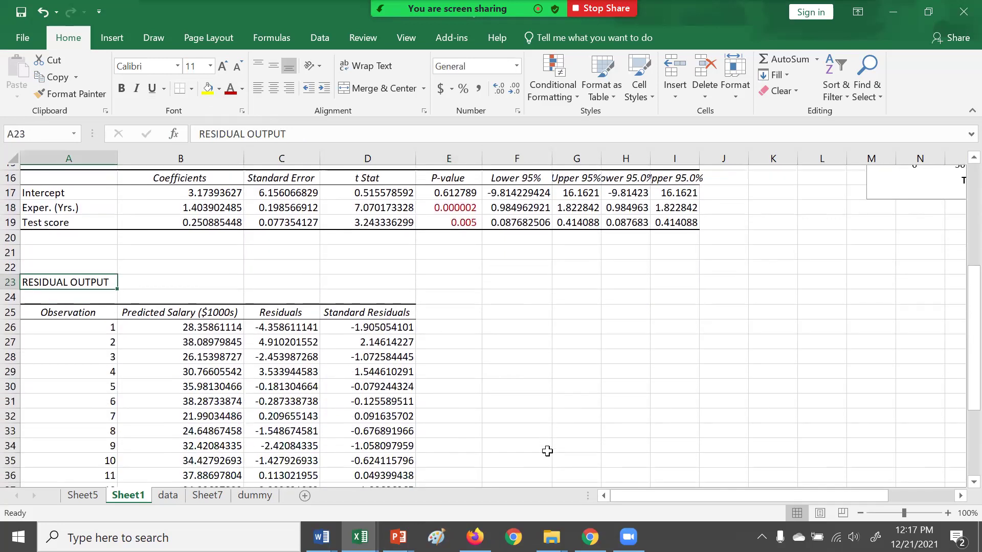
pyautogui.scroll(-1, 547, 451)
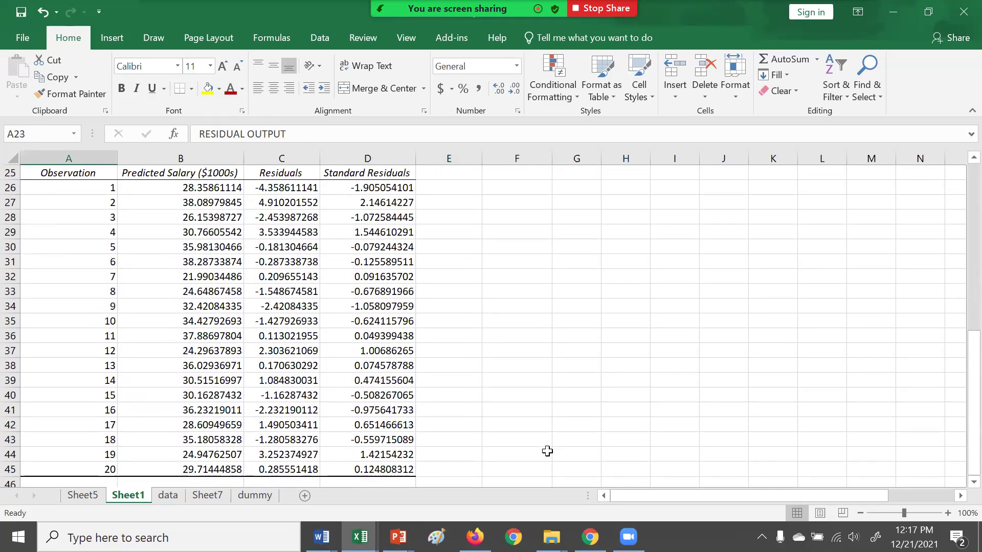
pyautogui.click(90, 469)
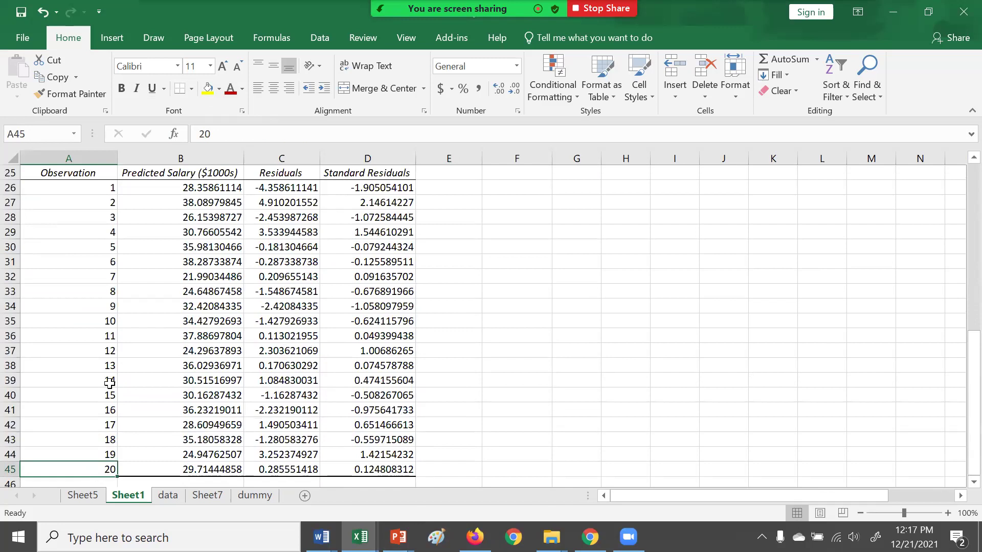
pyautogui.moveTo(83, 188); pyautogui.dragTo(54, 486)
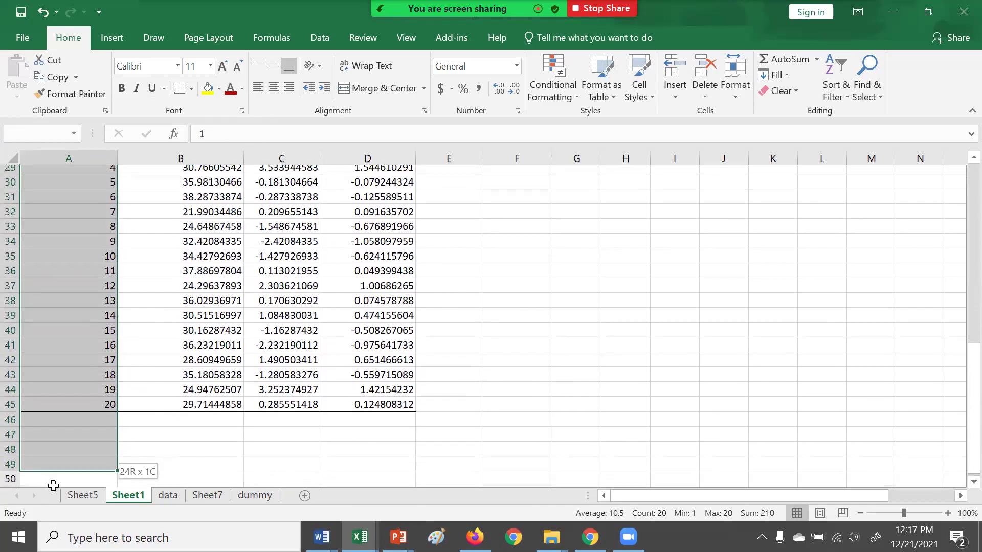
pyautogui.scroll(4, 377, 414)
pyautogui.click(543, 379)
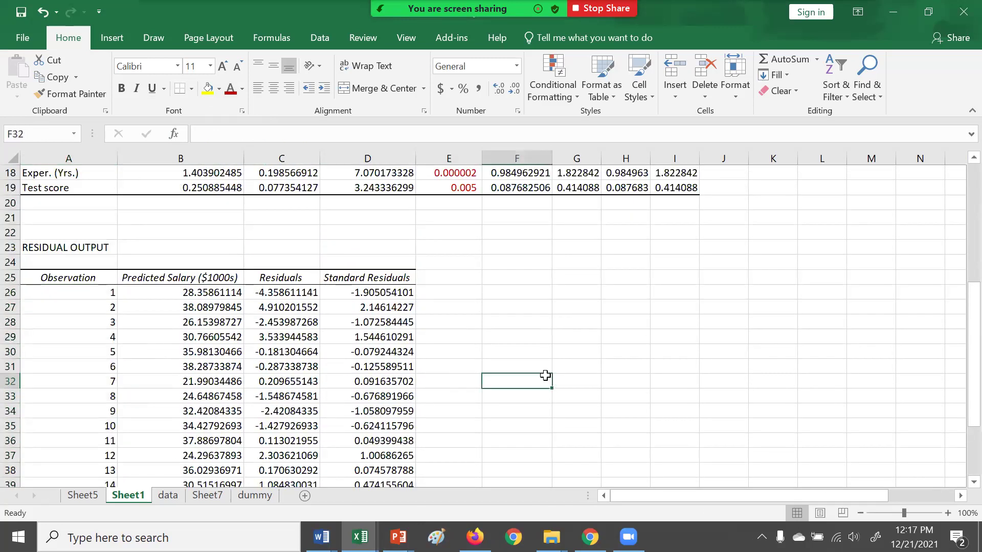
pyautogui.click(196, 277)
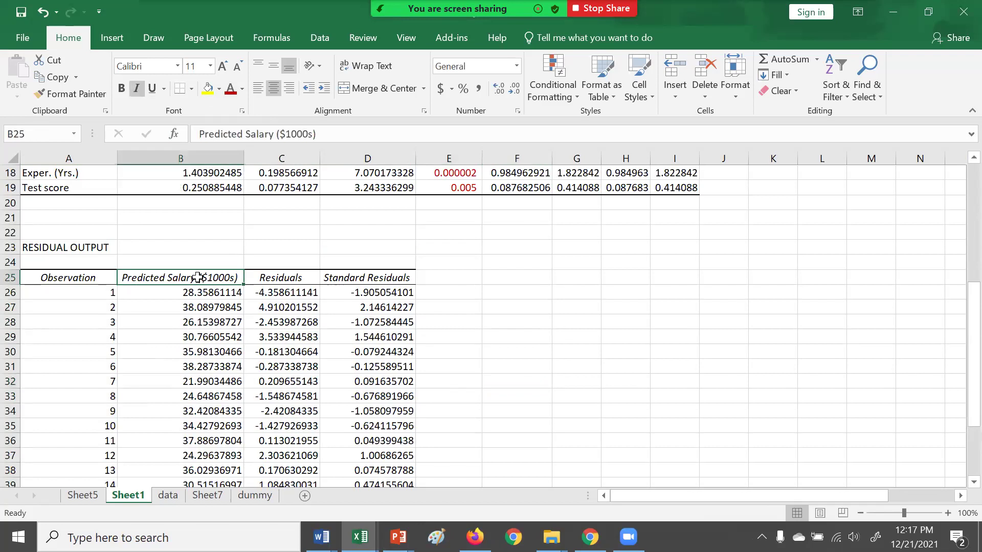
pyautogui.click(291, 295)
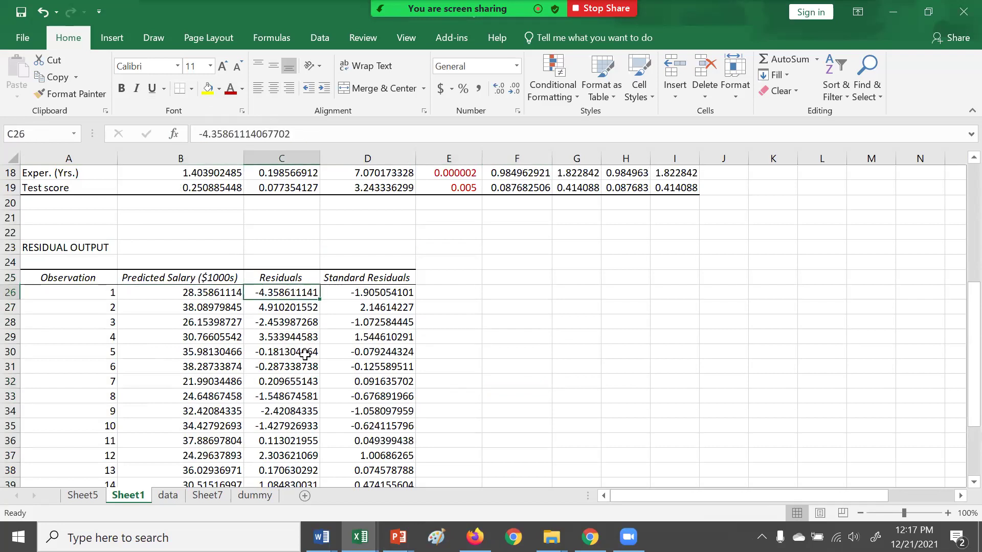
pyautogui.click(380, 278)
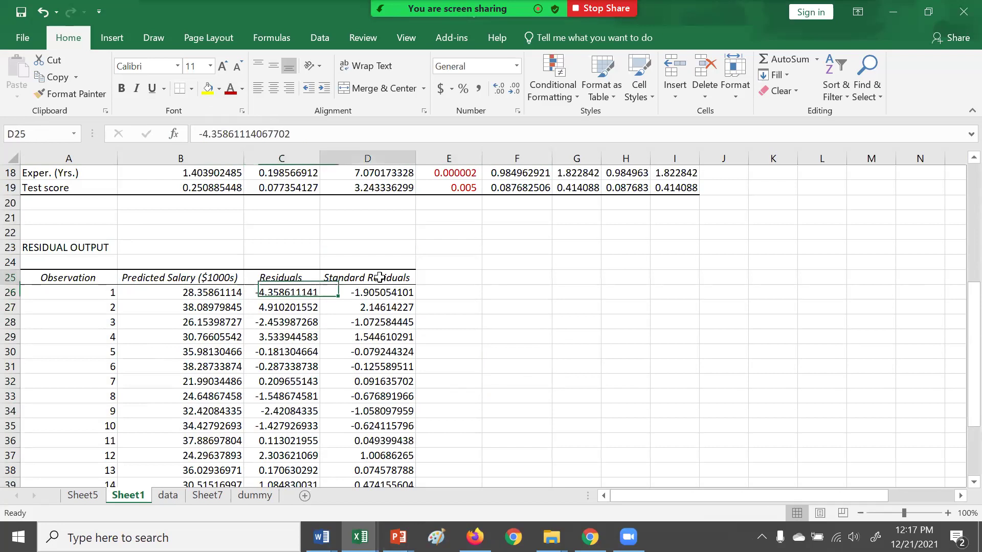
# Step: Calculate the average of the residuals C26:C45 in cell C46 with the AVERAGE function
pyautogui.scroll(-6, 527, 408)
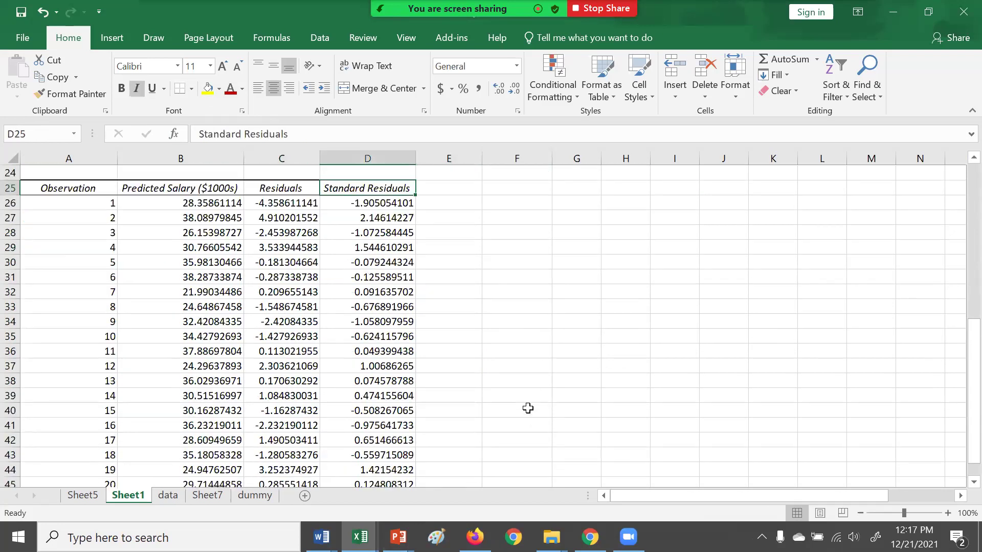
pyautogui.click(289, 322)
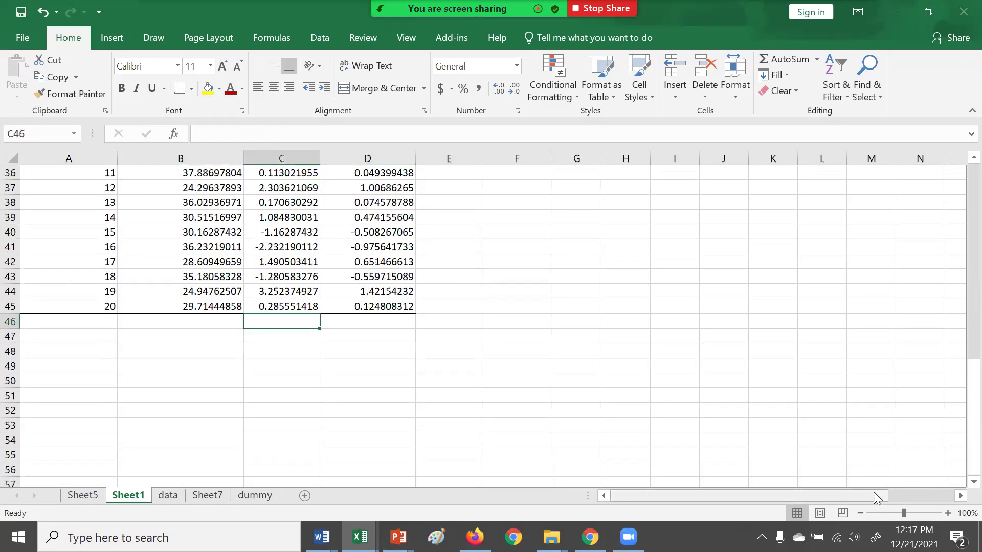
pyautogui.write('=aver')
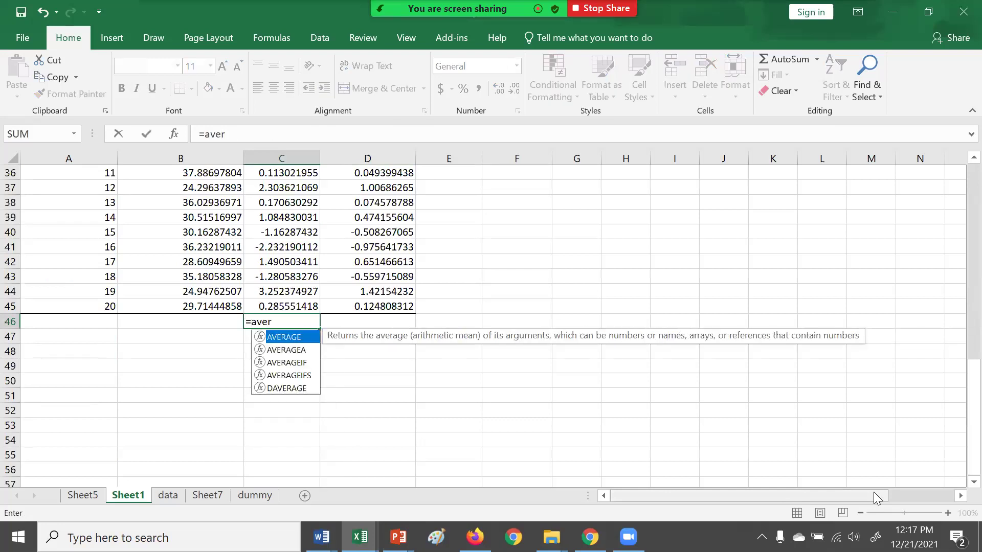
pyautogui.write('age(')
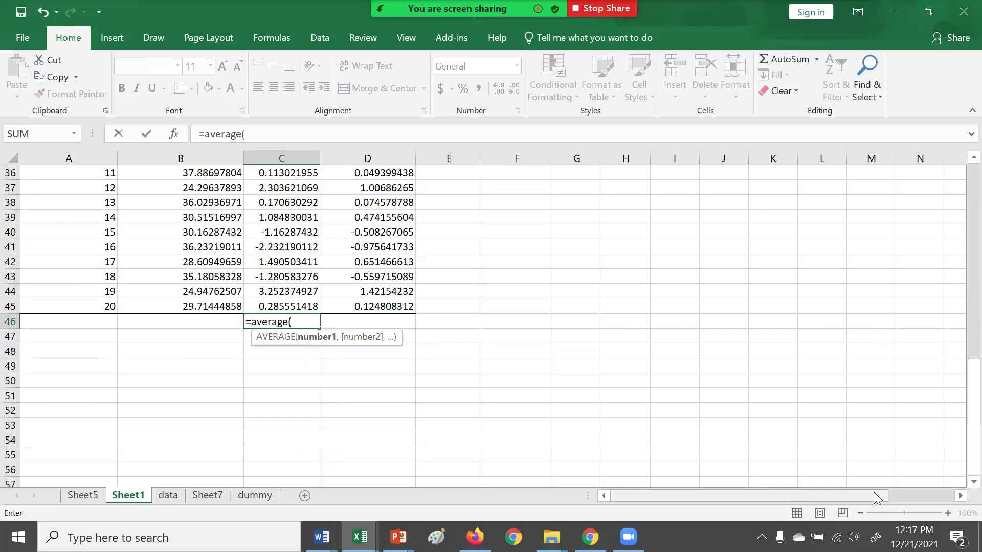
pyautogui.scroll(4, 262, 273)
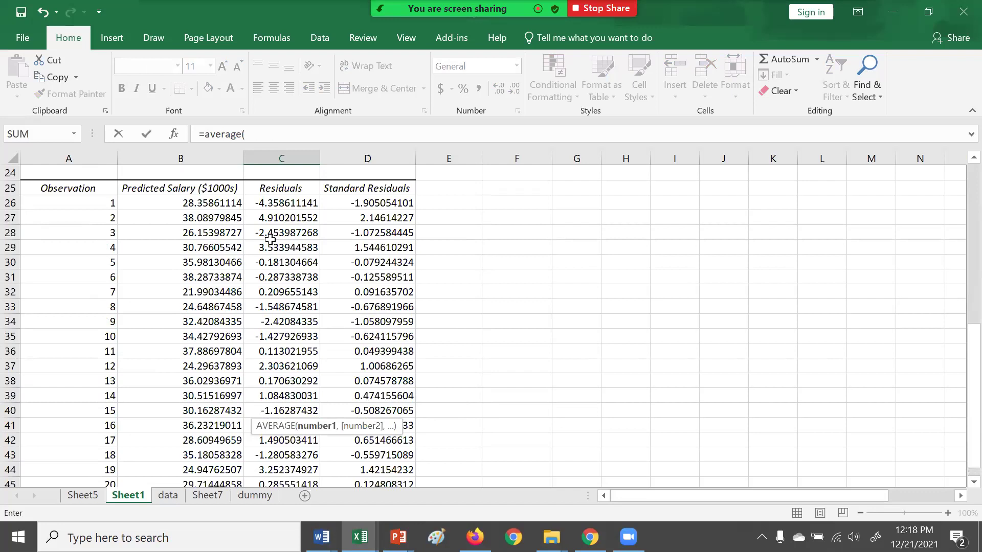
pyautogui.moveTo(274, 202); pyautogui.dragTo(276, 452)
pyautogui.press('Return')
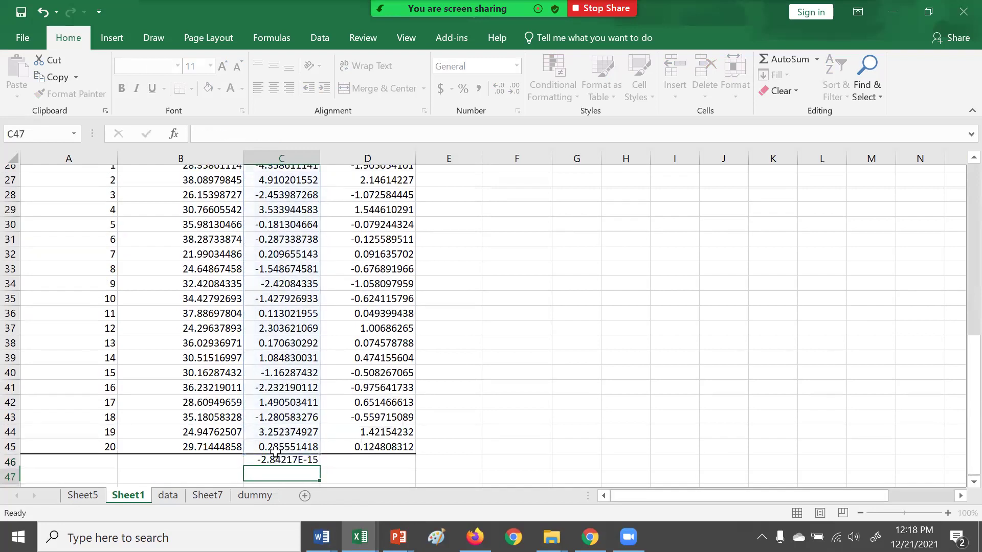
# Step: Format the residual average in C46 in comma style with five decimal places
pyautogui.click(275, 453)
pyautogui.click(480, 90)
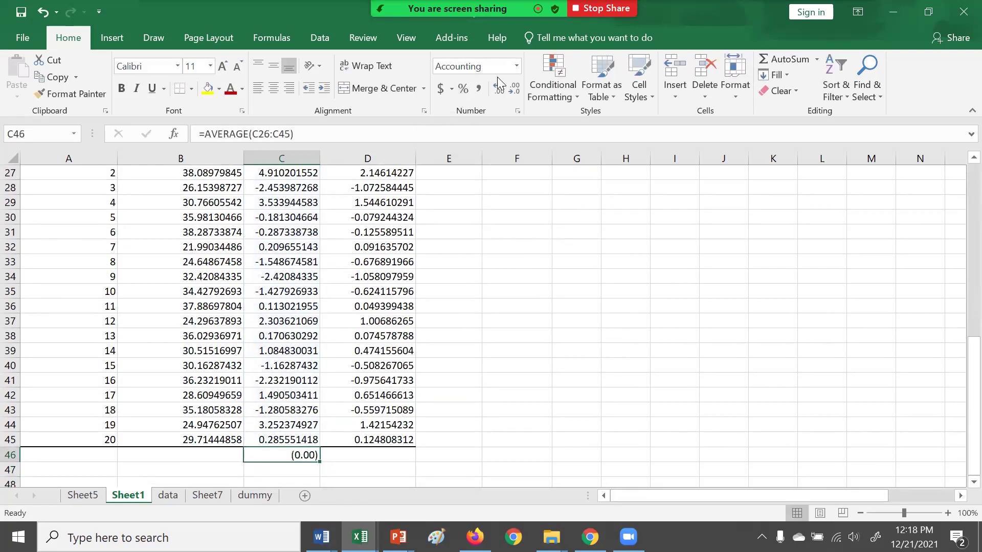
pyautogui.click(499, 89)
pyautogui.click(499, 89)
pyautogui.click(498, 89)
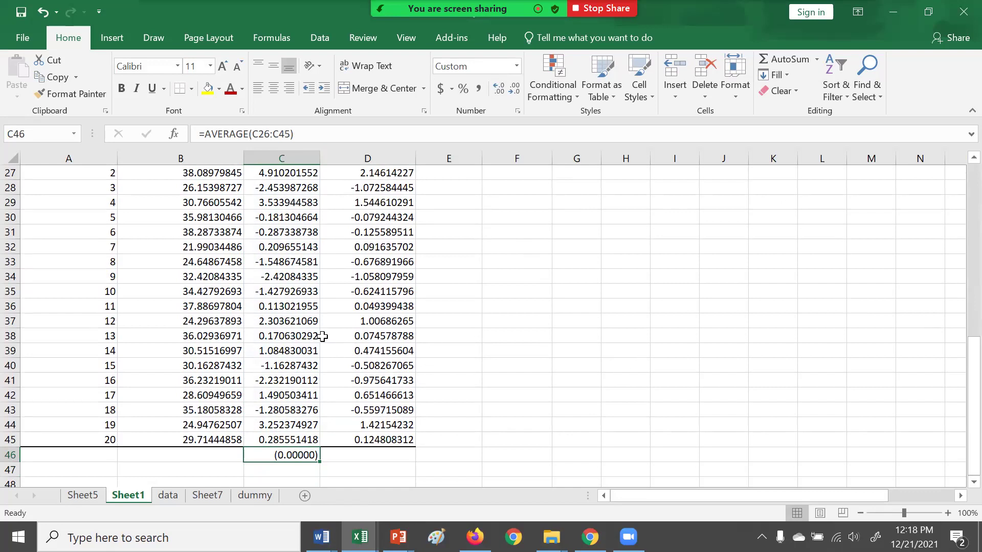
# Step: Move the Exper. (Yrs.) Residual Plot next to the regression statistics, above the ANOVA table, and select its horizontal axis title
pyautogui.scroll(1, 514, 378)
pyautogui.scroll(8, 514, 379)
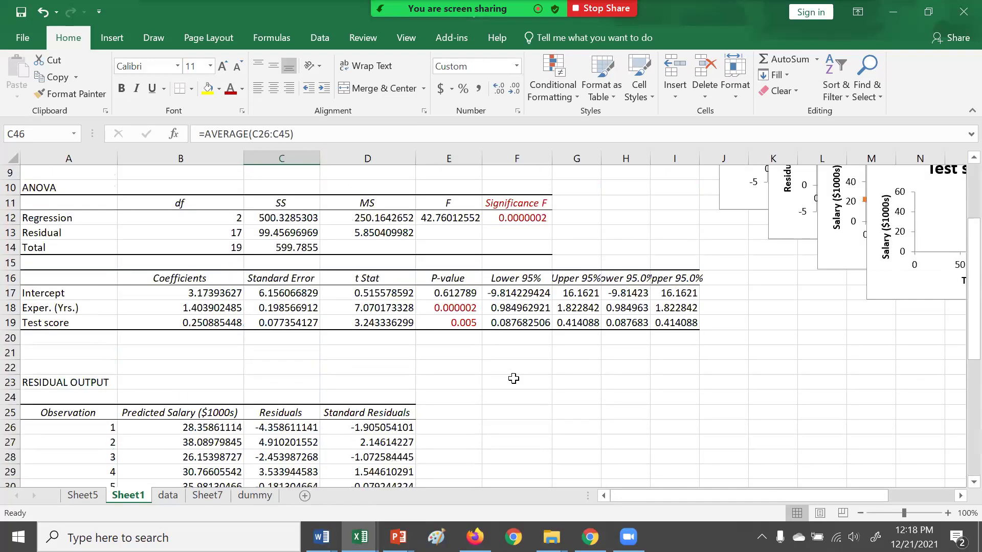
pyautogui.moveTo(736, 193); pyautogui.dragTo(359, 182)
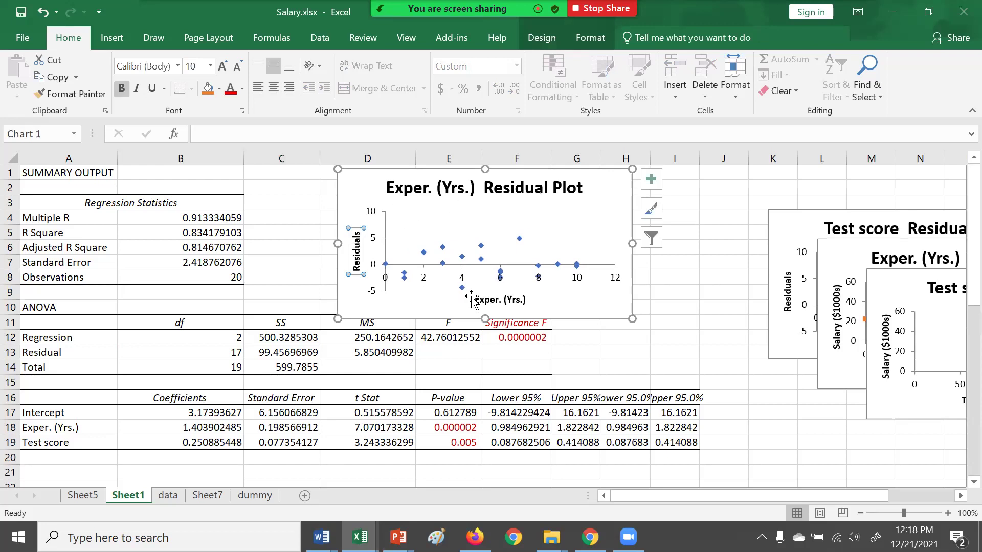
pyautogui.click(487, 297)
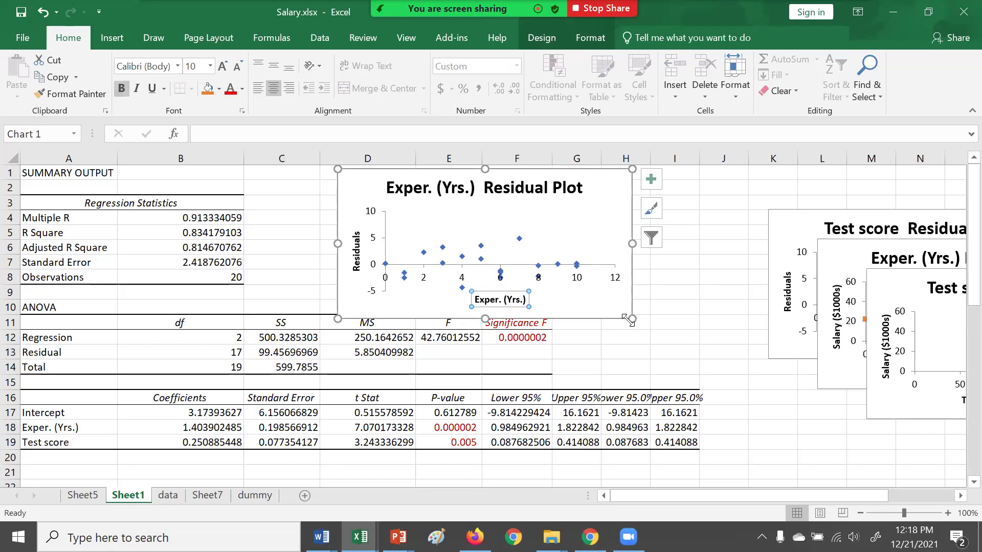
# Step: Try a wider, shorter size for the Exper. (Yrs.) Residual Plot and undo the resize
pyautogui.moveTo(629, 320); pyautogui.dragTo(684, 292)
pyautogui.moveTo(681, 293); pyautogui.dragTo(681, 294)
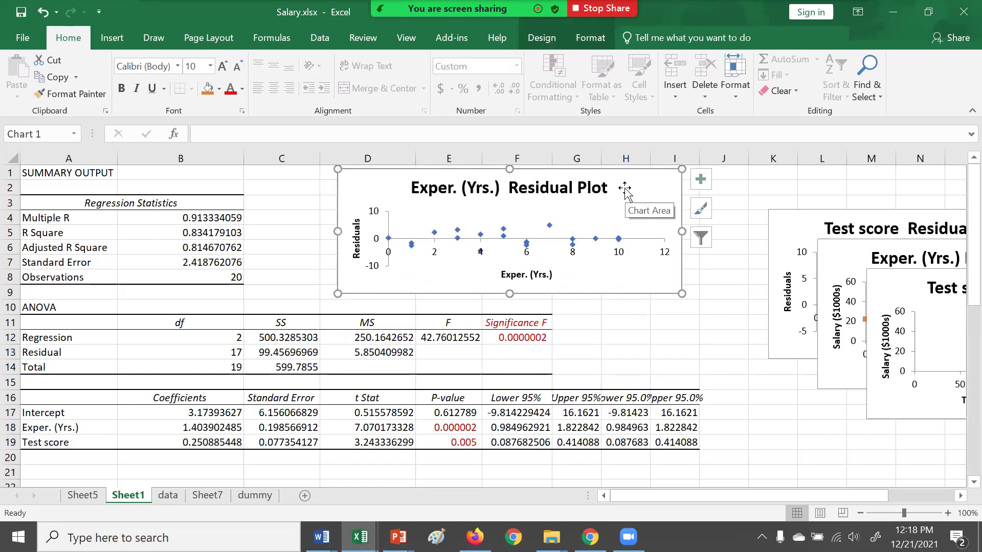
pyautogui.hotkey('ctrl', 'z')
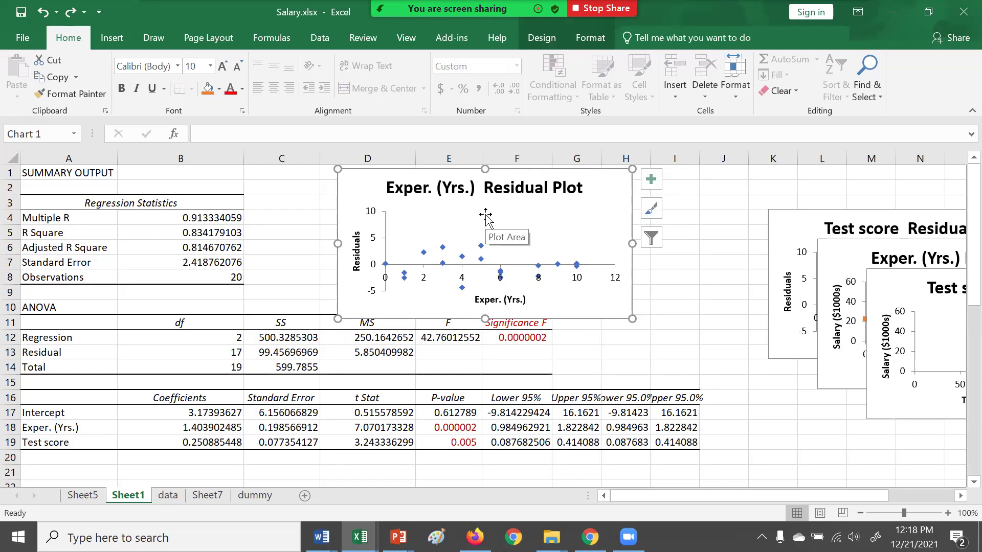
# Step: Review the Significance F value in F12 and the experience and test score P-values in E18:E19
pyautogui.click(542, 338)
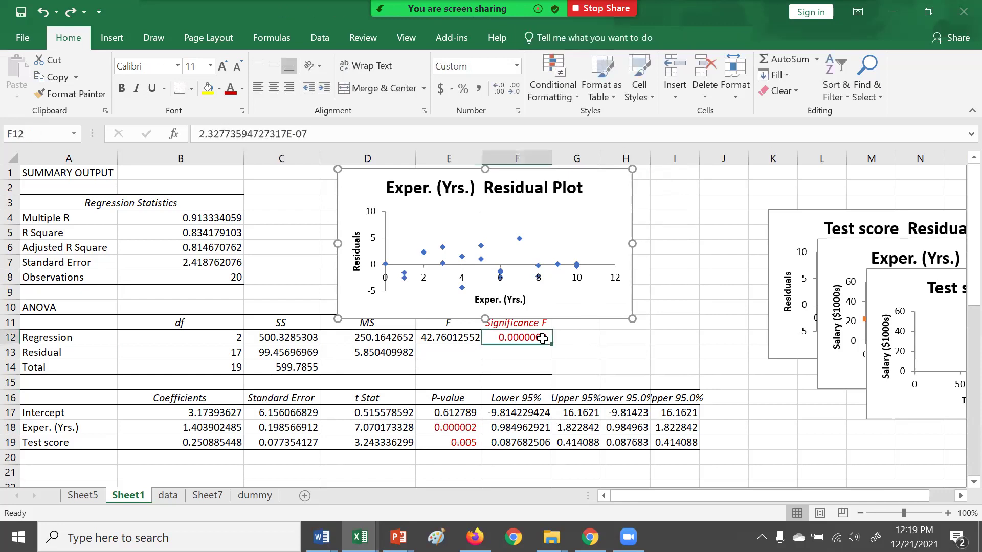
pyautogui.moveTo(470, 429); pyautogui.dragTo(468, 443)
pyautogui.click(591, 319)
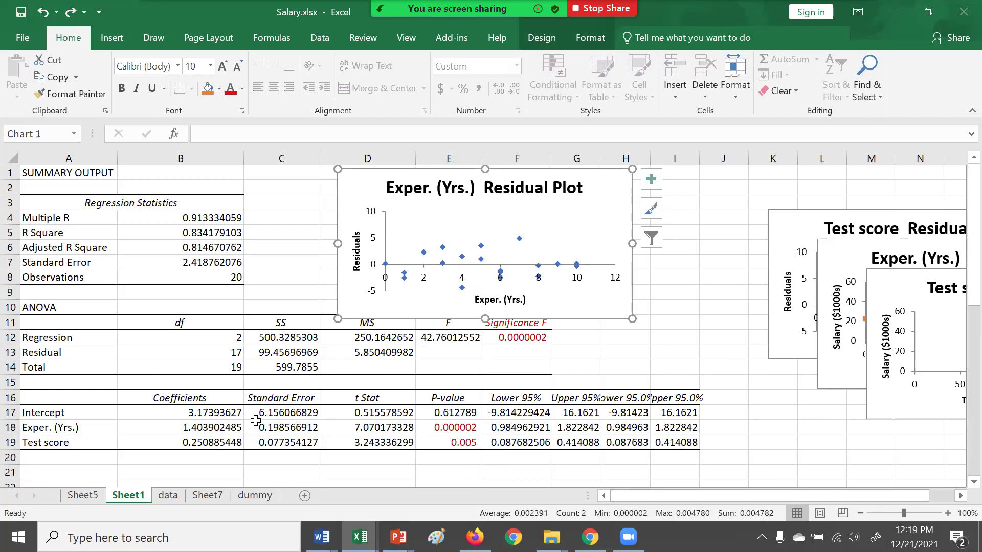
# Step: Open the dummy sheet at 110% zoom and examine the Test Score column and the Yes/No entries in the Degr. column
pyautogui.click(266, 499)
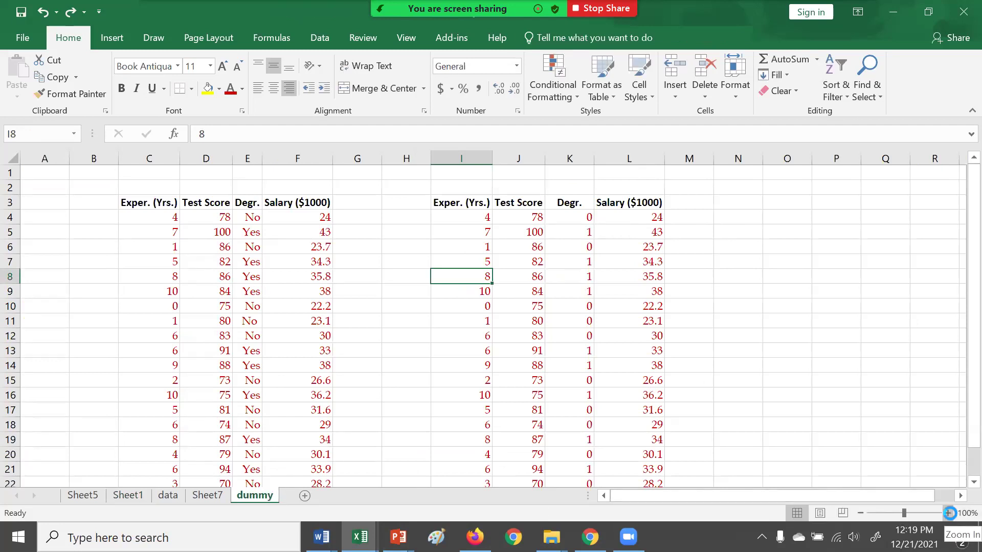
pyautogui.click(948, 513)
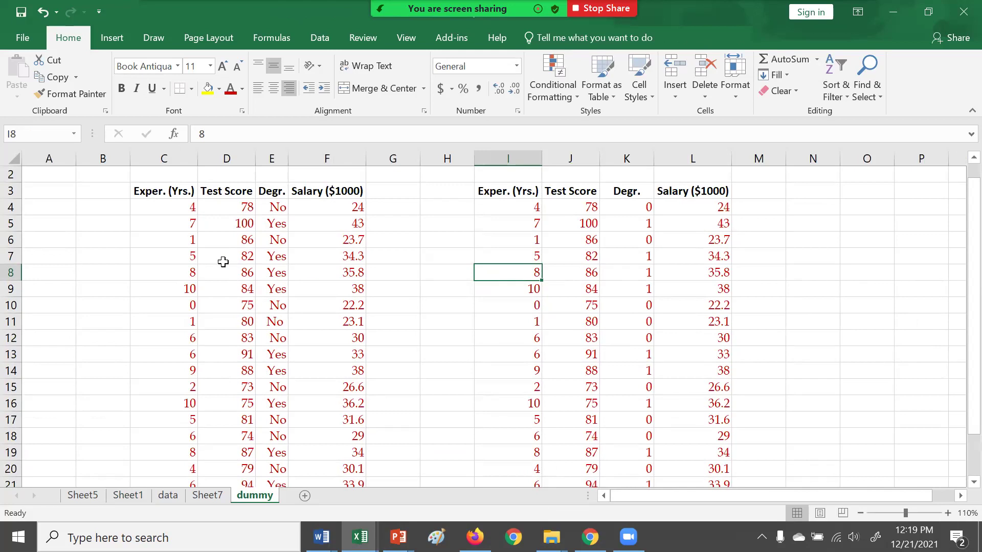
pyautogui.click(219, 214)
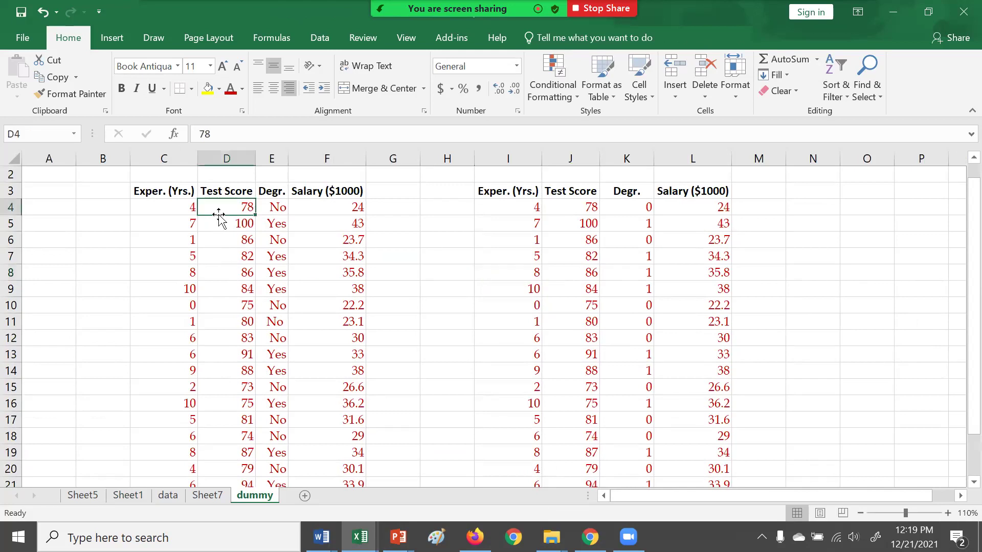
pyautogui.click(271, 193)
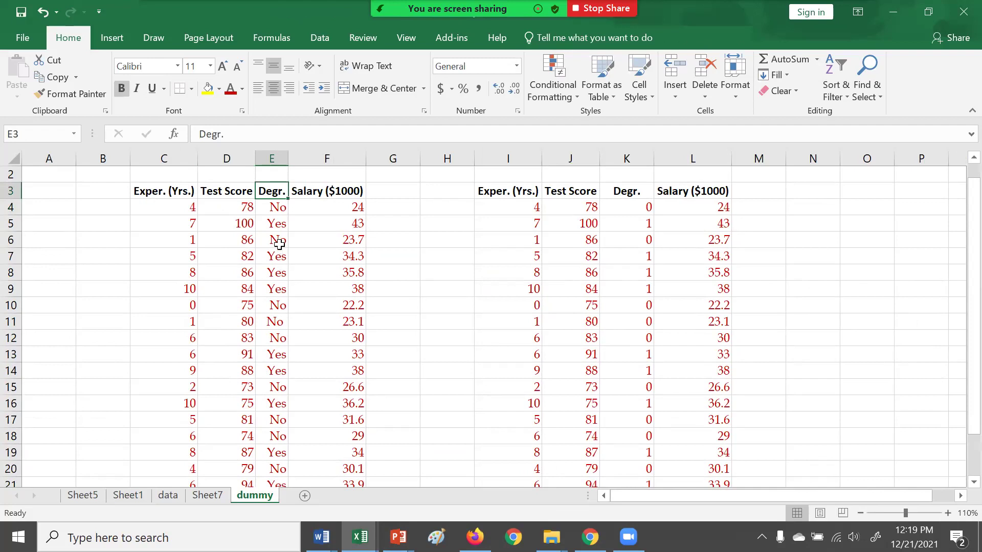
pyautogui.click(283, 207)
pyautogui.click(284, 224)
pyautogui.click(283, 208)
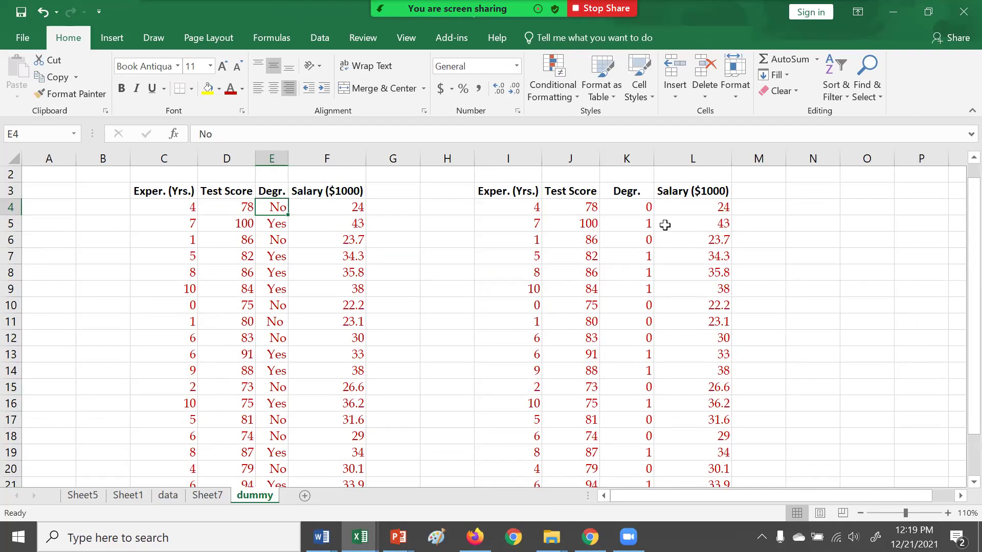
# Step: Inspect the formula =IF(E4="Yes",1,0) in K4, re-enter it and fill it down the coded Degr. column
pyautogui.click(635, 208)
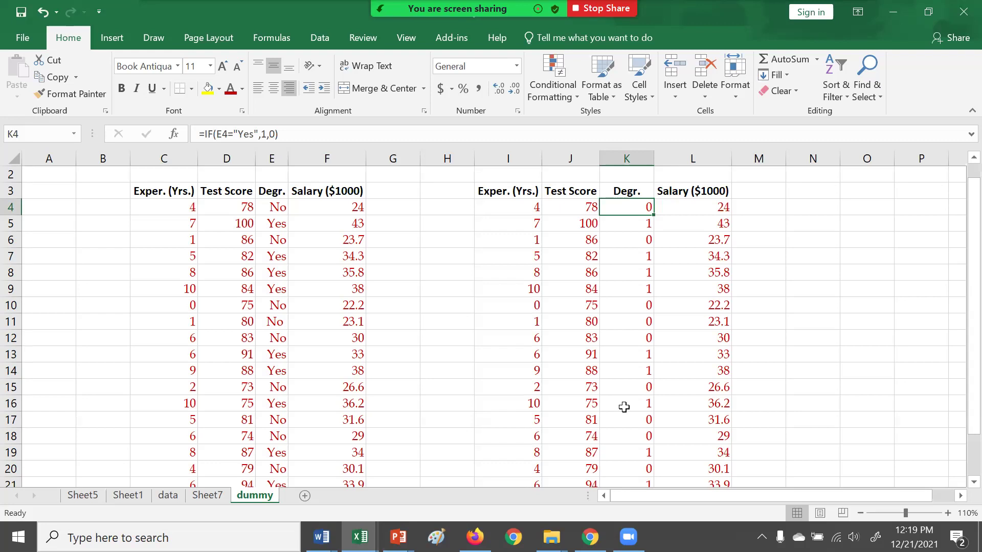
pyautogui.click(433, 132)
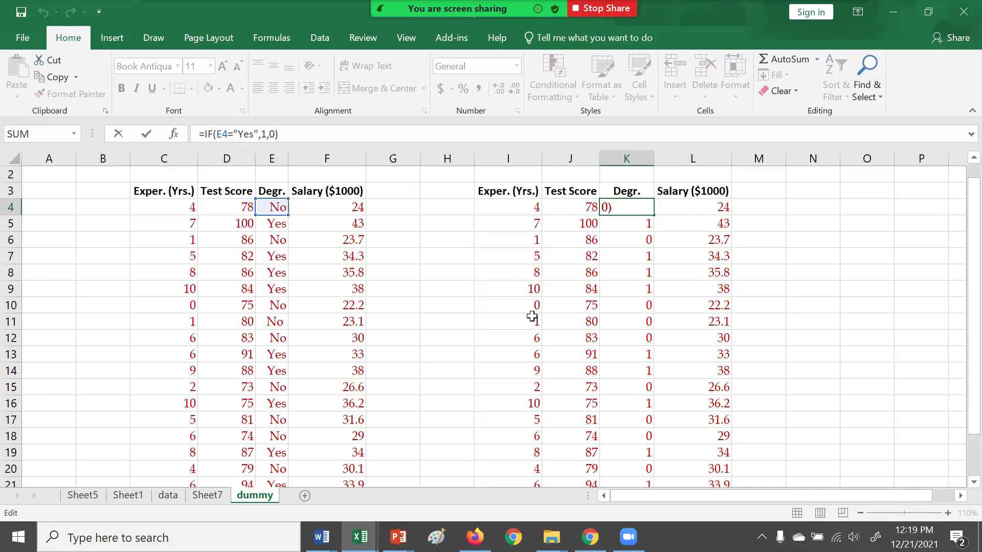
pyautogui.press('Return')
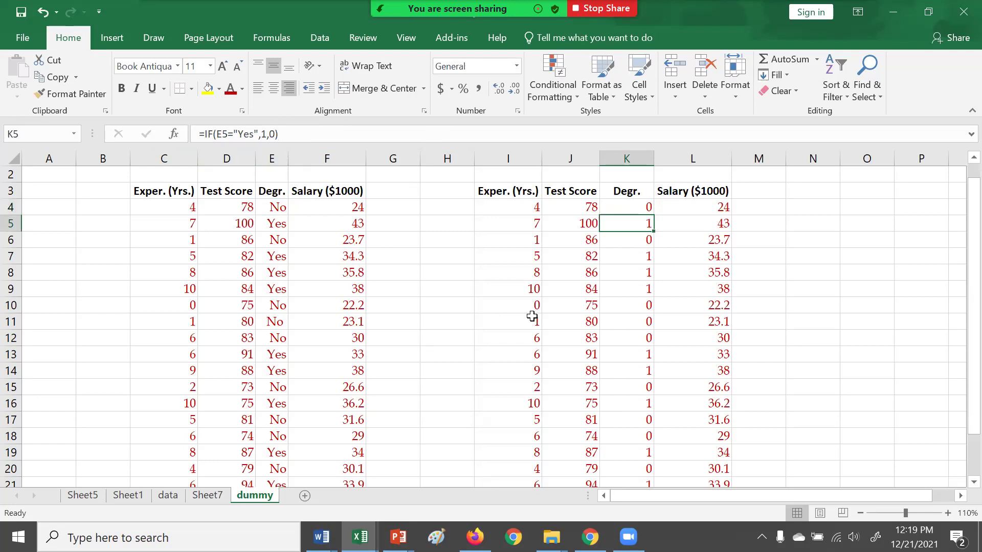
pyautogui.click(619, 203)
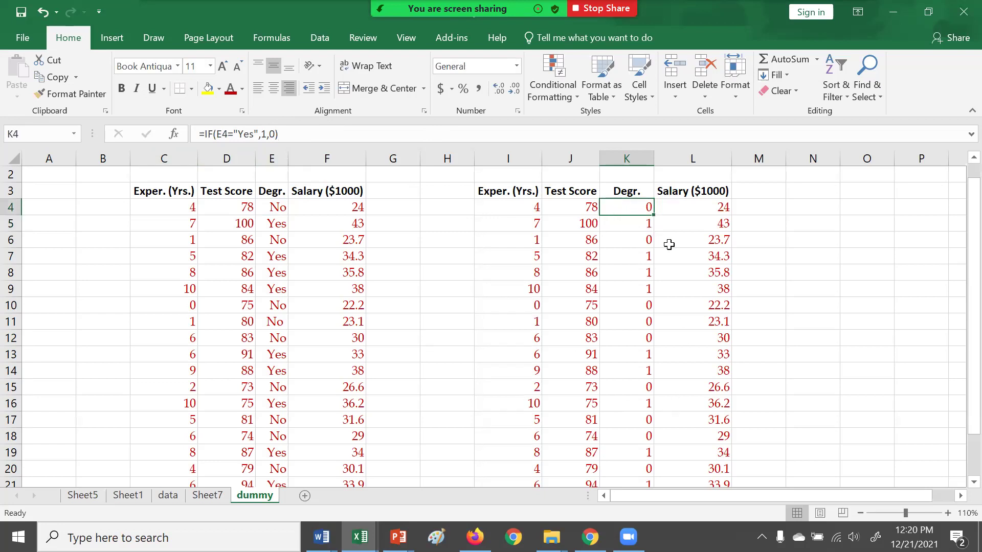
pyautogui.doubleClick(653, 215)
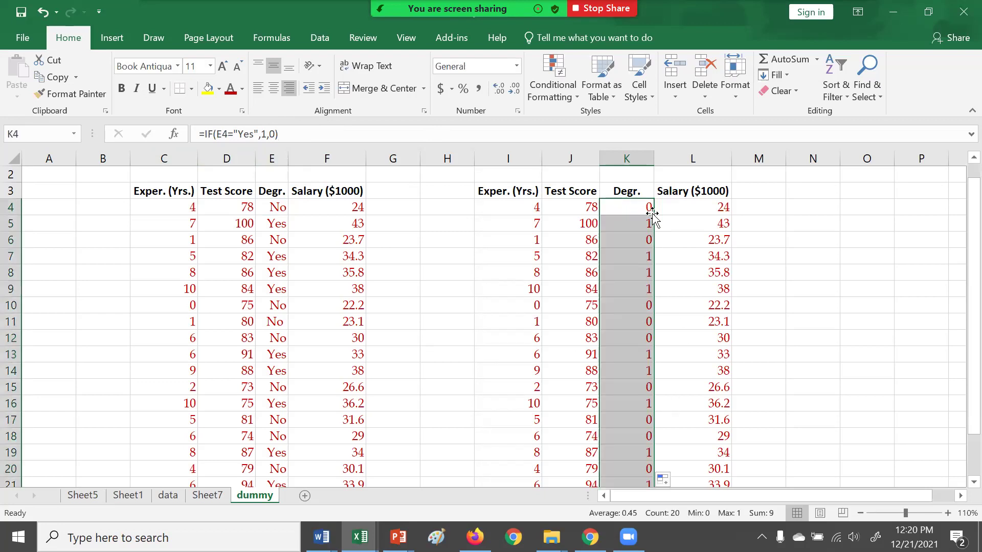
pyautogui.click(858, 320)
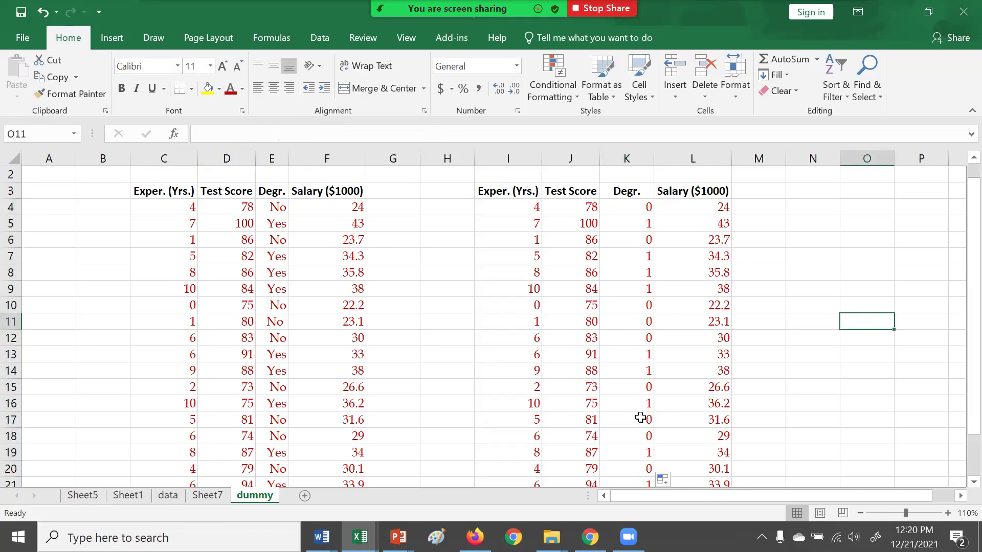
# Step: Start a Regression from the data analysis tools and set the Input Y Range to the Salary column L3:L23, including its header
pyautogui.moveTo(909, 496); pyautogui.dragTo(960, 503)
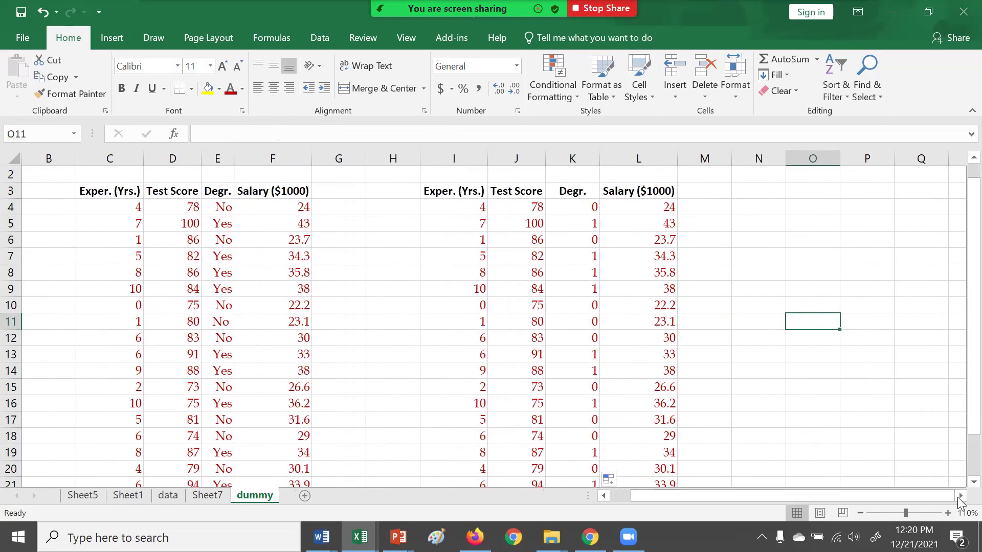
pyautogui.click(959, 497)
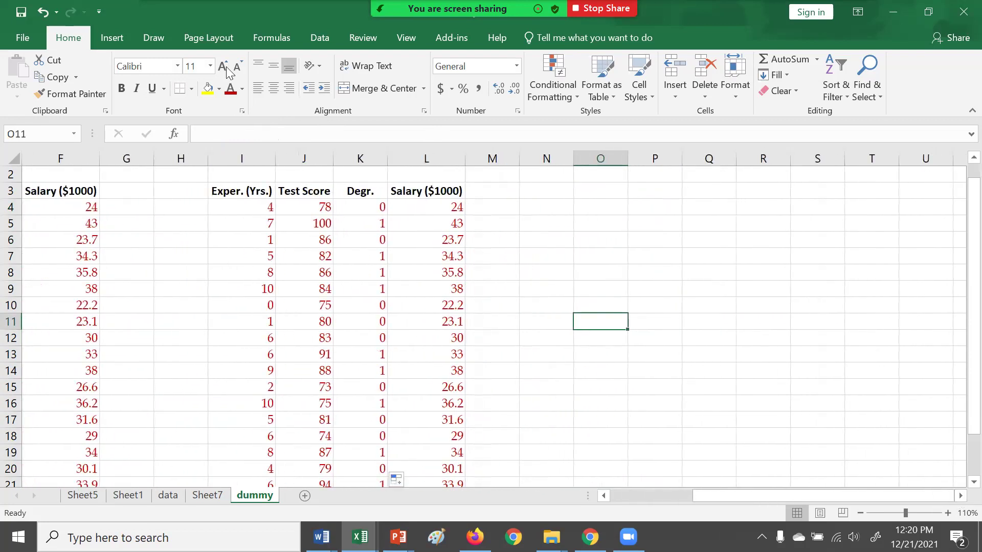
pyautogui.click(319, 45)
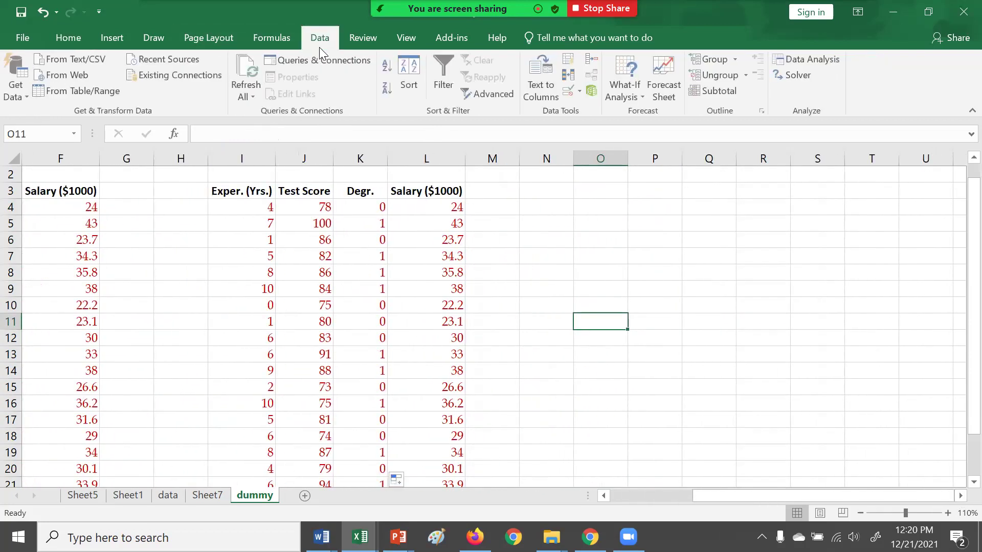
pyautogui.click(816, 62)
pyautogui.click(750, 276)
pyautogui.moveTo(674, 175); pyautogui.dragTo(848, 182)
pyautogui.click(873, 214)
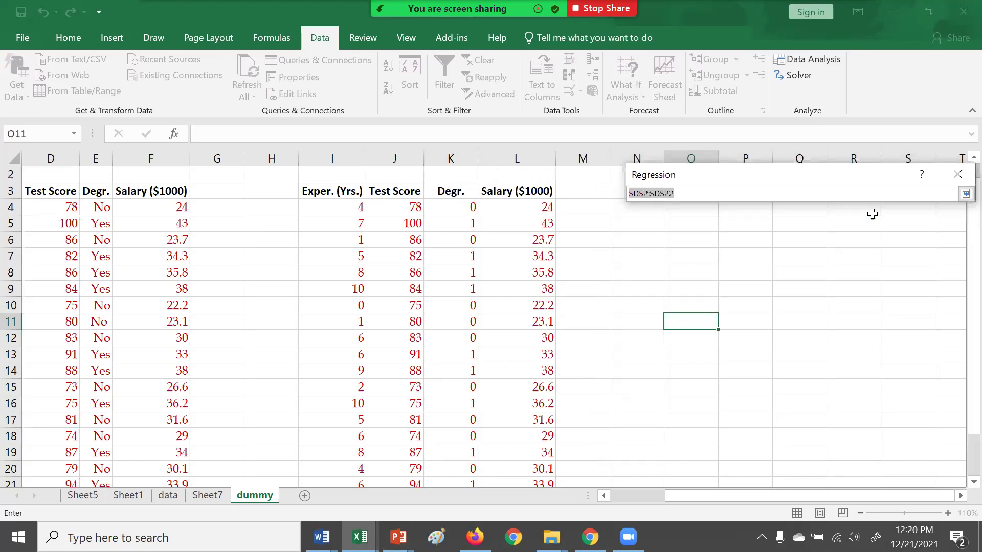
pyautogui.moveTo(528, 196); pyautogui.dragTo(540, 452)
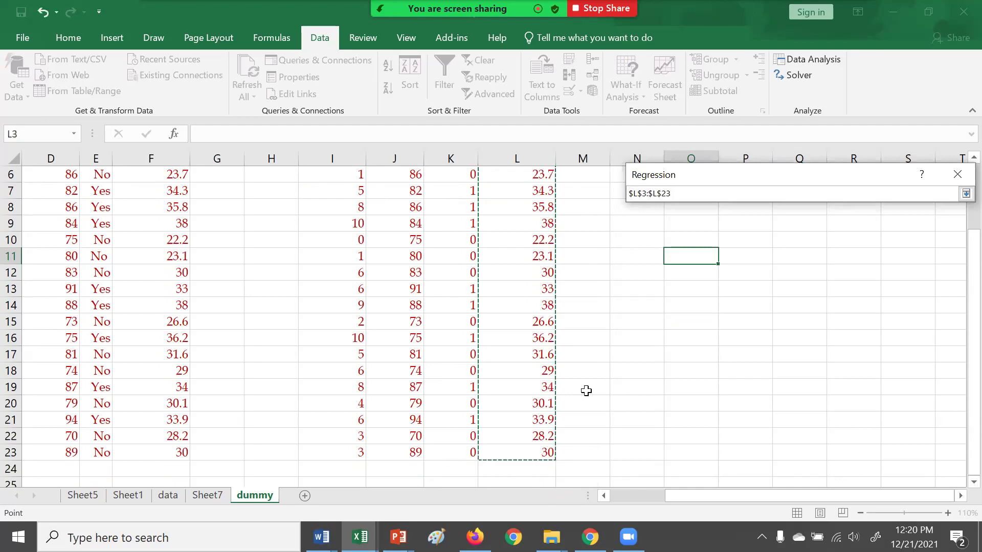
pyautogui.click(963, 195)
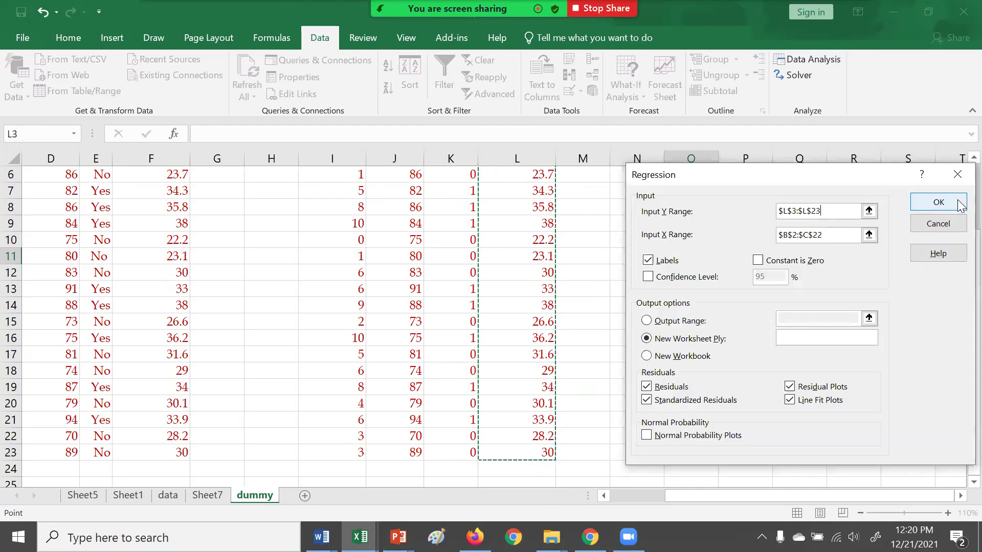
# Step: Set the Input X Range to I3:K23, covering experience, test score and degree with headers, and run the regression to a new worksheet
pyautogui.click(867, 236)
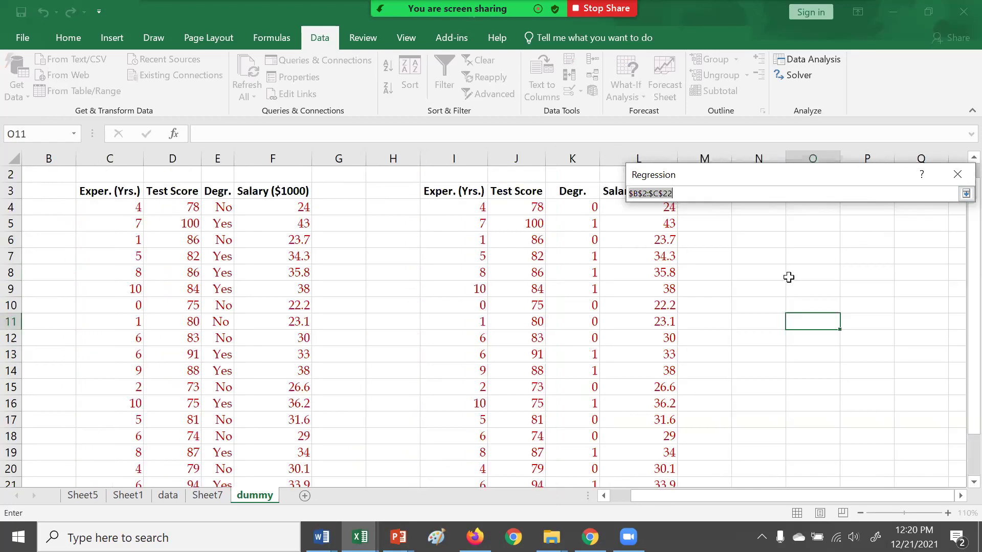
pyautogui.click(448, 190)
pyautogui.moveTo(456, 190); pyautogui.dragTo(551, 450)
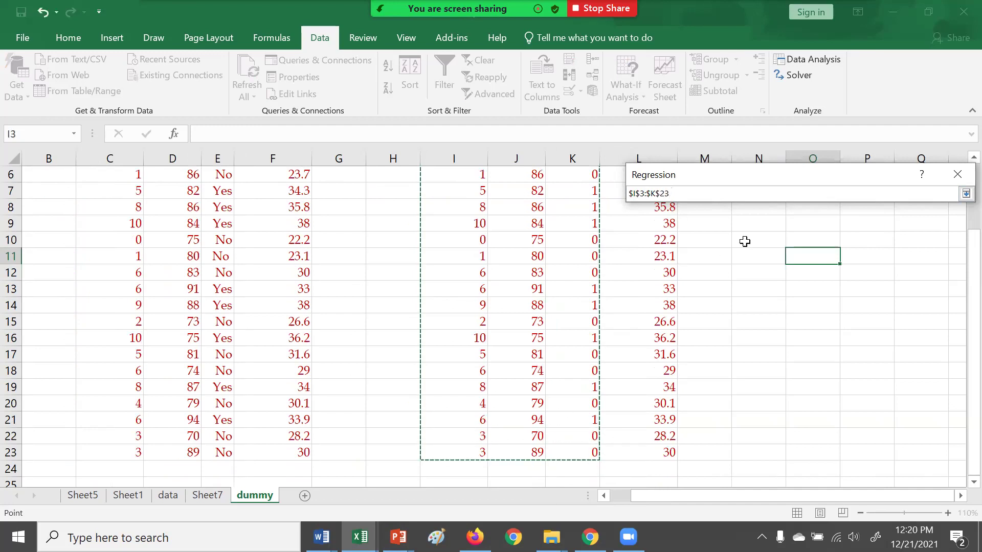
pyautogui.moveTo(817, 179); pyautogui.dragTo(675, 217)
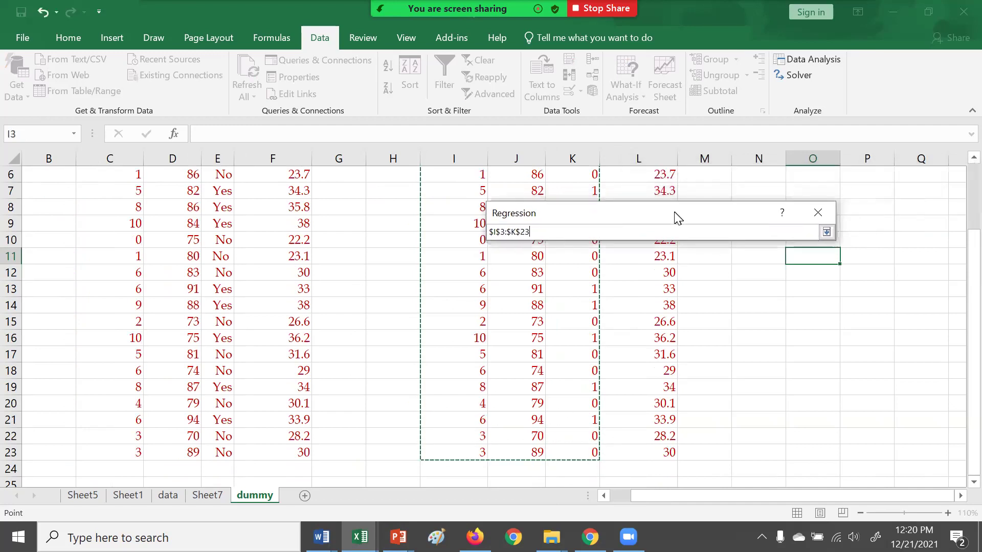
pyautogui.click(827, 236)
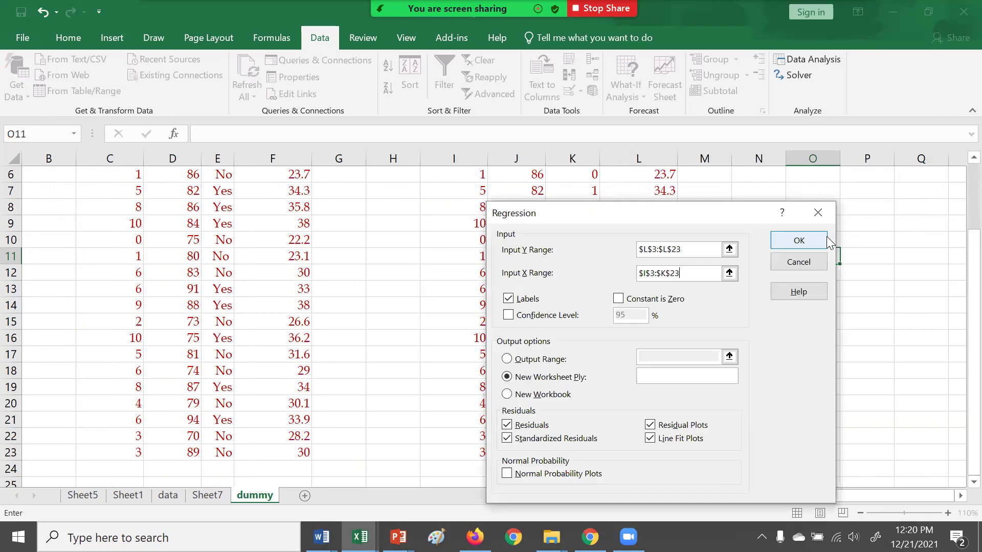
pyautogui.moveTo(702, 217); pyautogui.dragTo(714, 165)
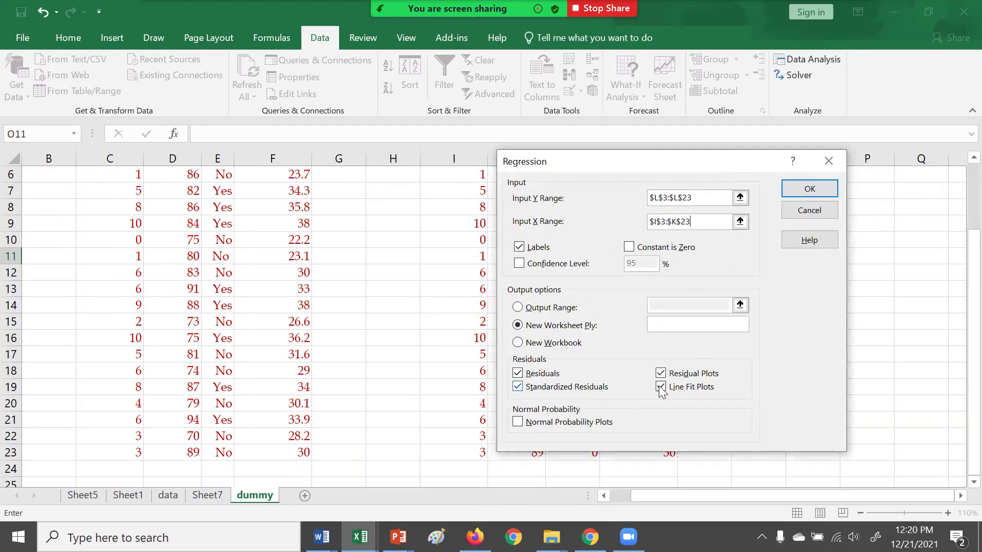
pyautogui.click(820, 189)
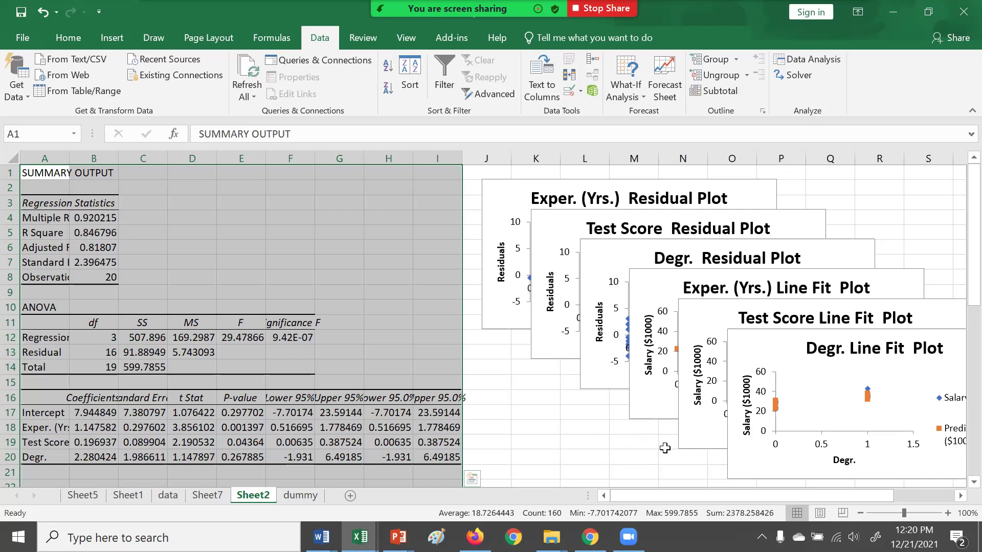
# Step: Auto-fit the widths of columns B through F in the new regression output
pyautogui.click(246, 242)
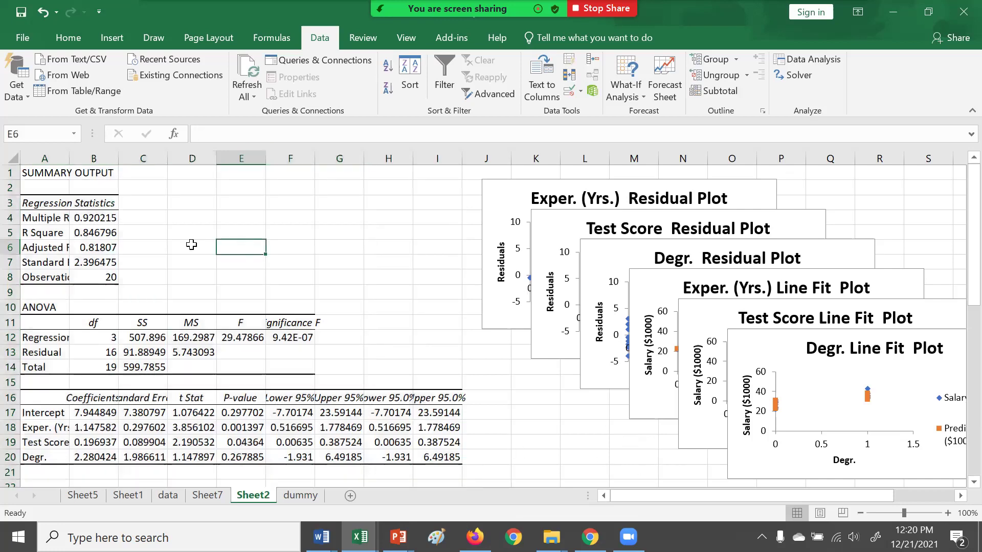
pyautogui.doubleClick(119, 159)
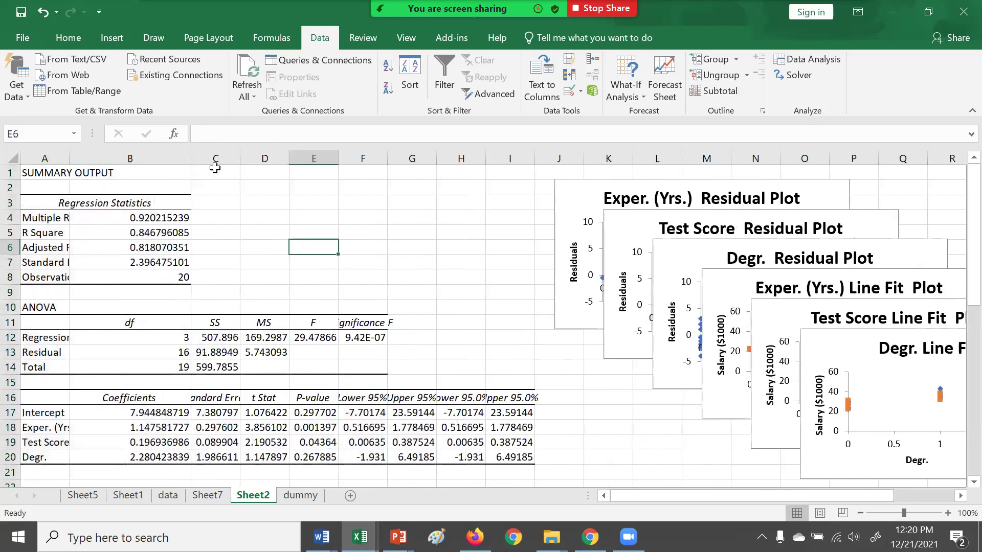
pyautogui.doubleClick(240, 158)
pyautogui.doubleClick(316, 159)
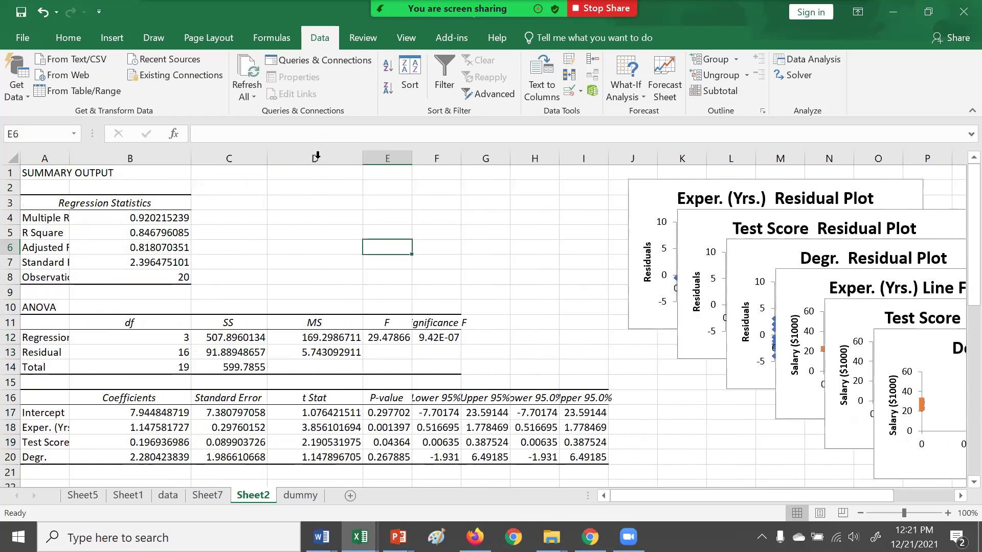
pyautogui.doubleClick(412, 155)
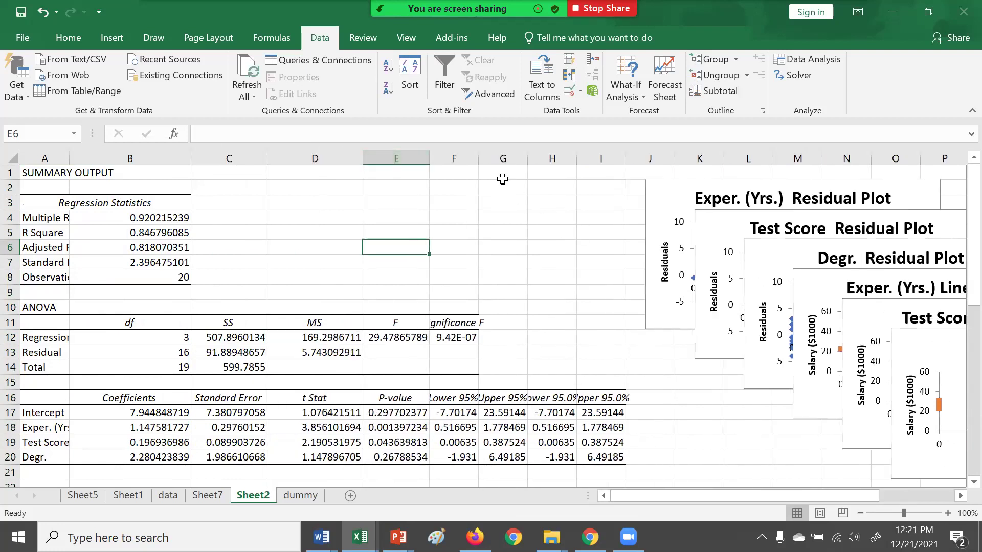
pyautogui.doubleClick(478, 155)
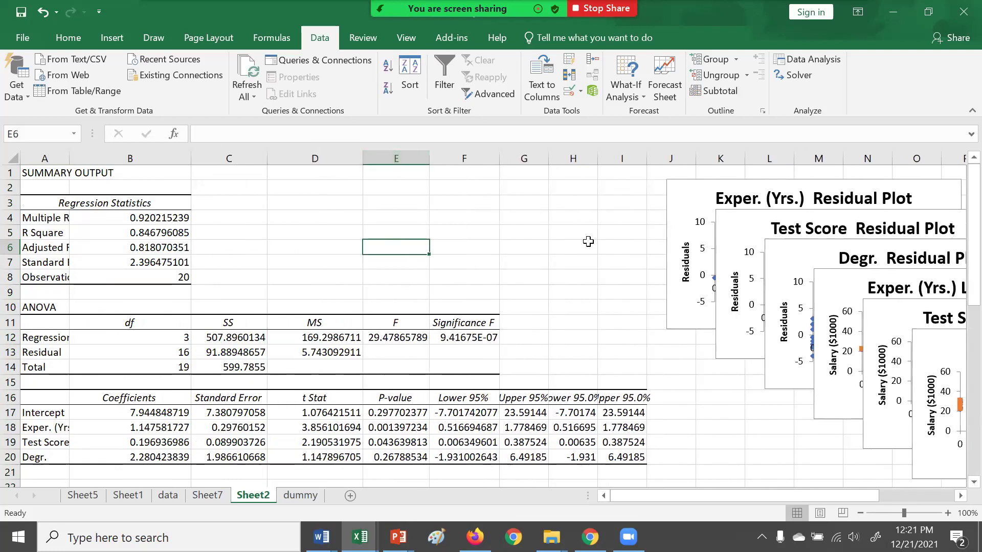
# Step: Format the Significance F value in F12 in comma style with seven decimal places
pyautogui.click(480, 336)
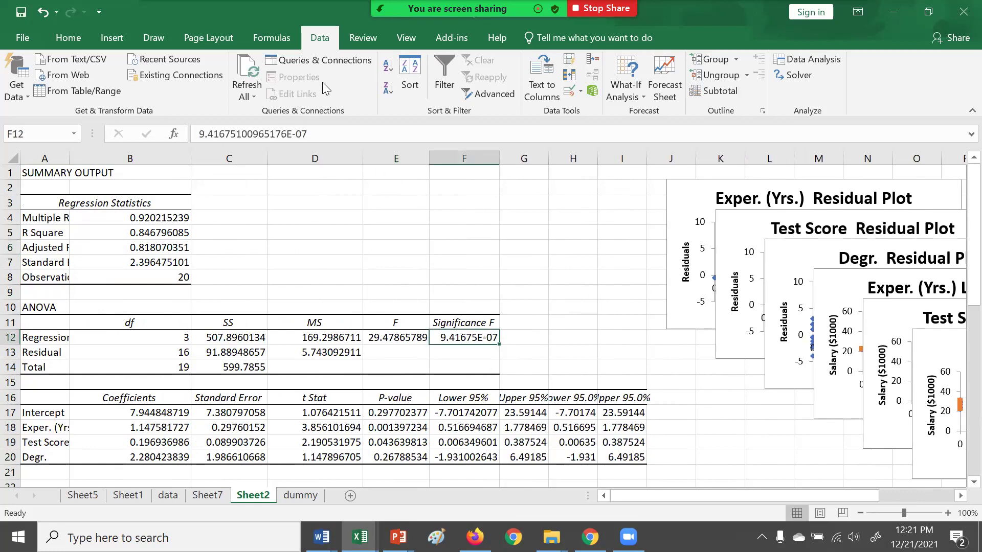
pyautogui.click(68, 37)
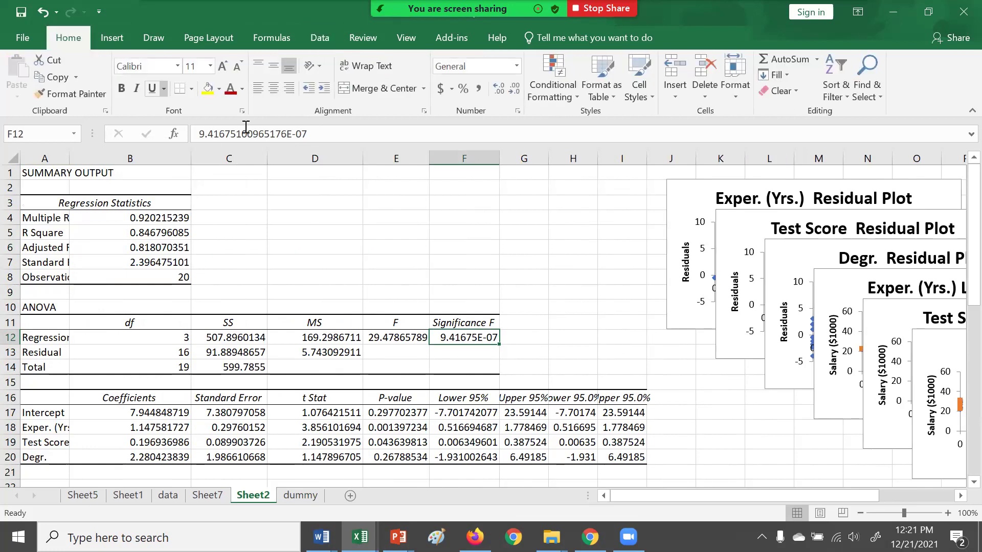
pyautogui.click(480, 87)
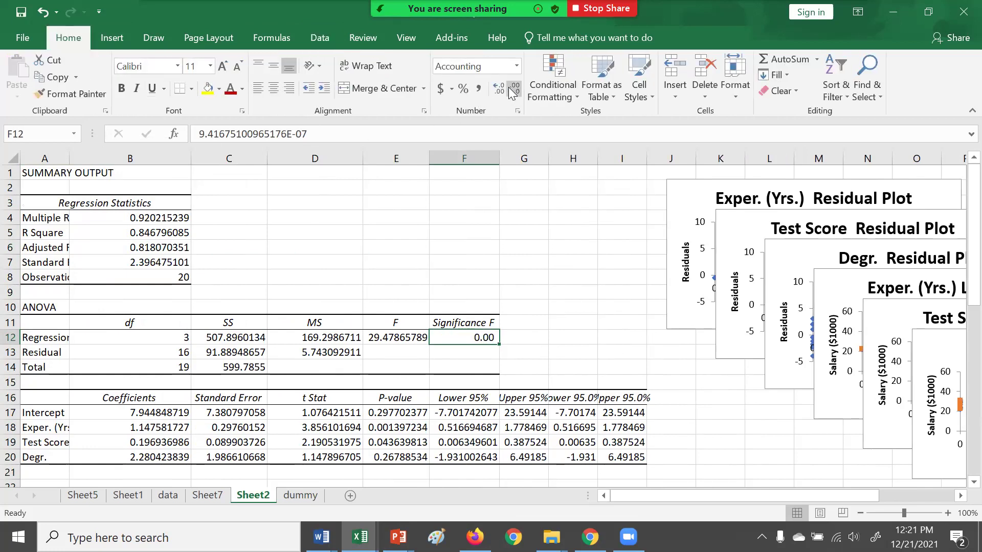
pyautogui.click(502, 88)
pyautogui.click(502, 88)
pyautogui.click(502, 88)
pyautogui.click(502, 88)
pyautogui.click(502, 88)
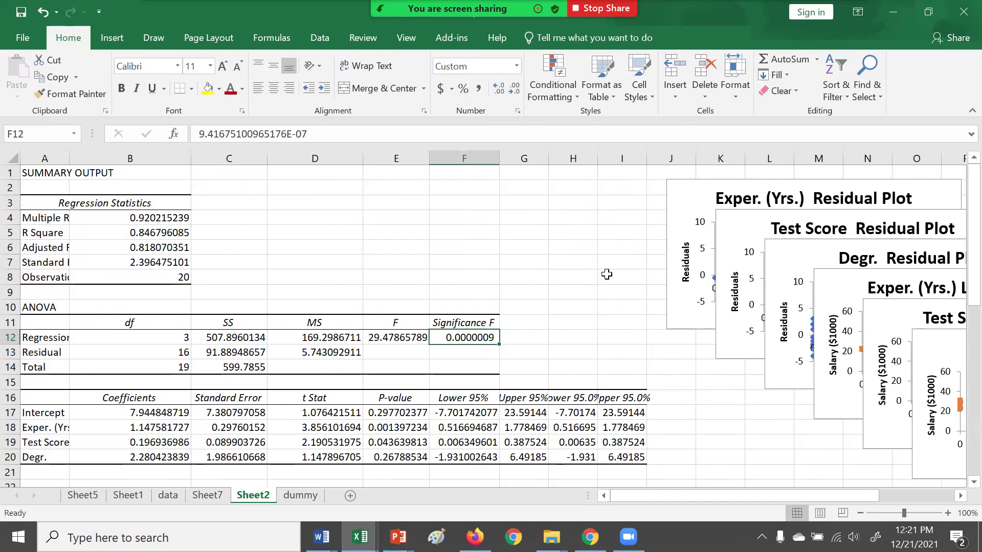
# Step: Auto-fit column A and make the Significance F value in F12 bold and red
pyautogui.doubleClick(70, 158)
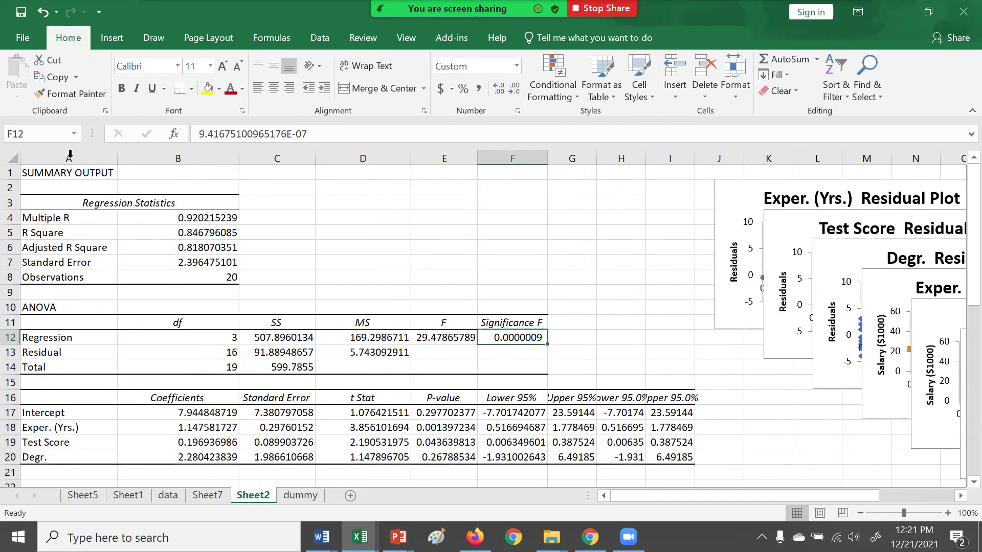
pyautogui.scroll(-2, 411, 289)
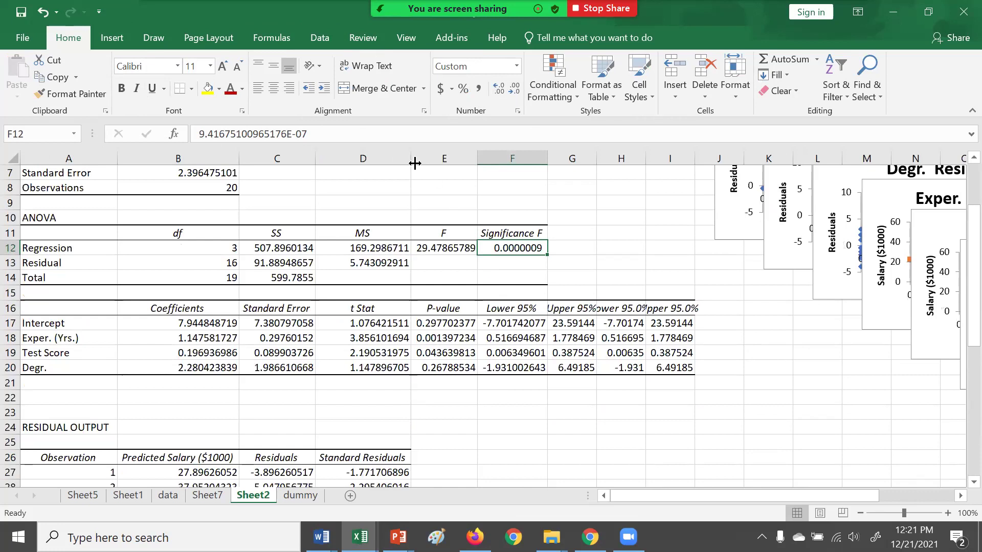
pyautogui.click(231, 90)
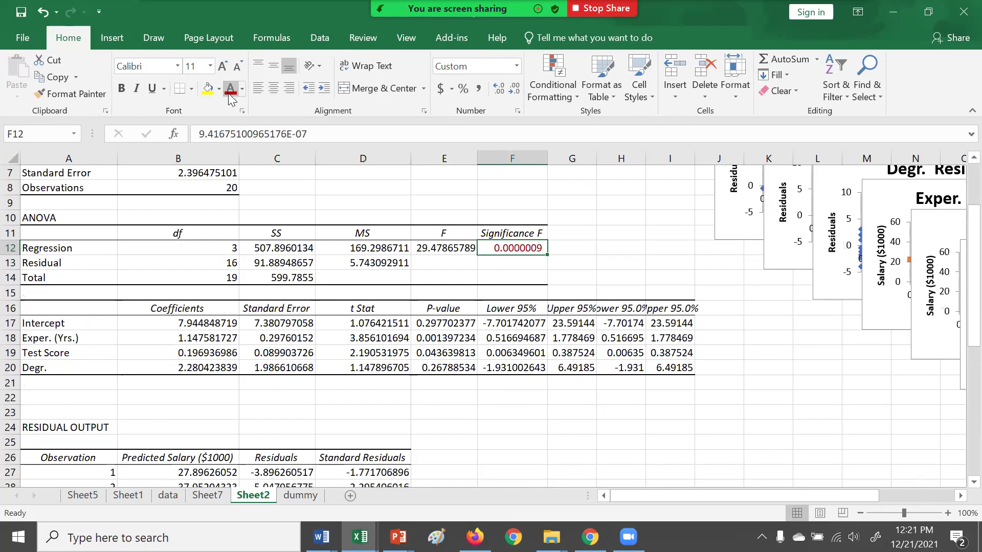
pyautogui.click(122, 88)
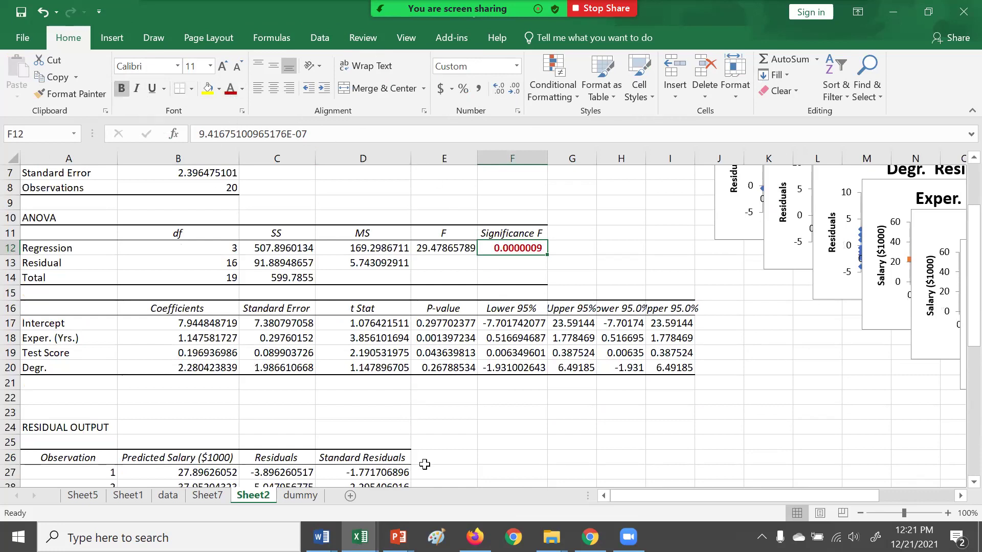
# Step: Format the P-values in E17:E20 in comma style with three decimal places, in bold red
pyautogui.moveTo(435, 321); pyautogui.dragTo(445, 368)
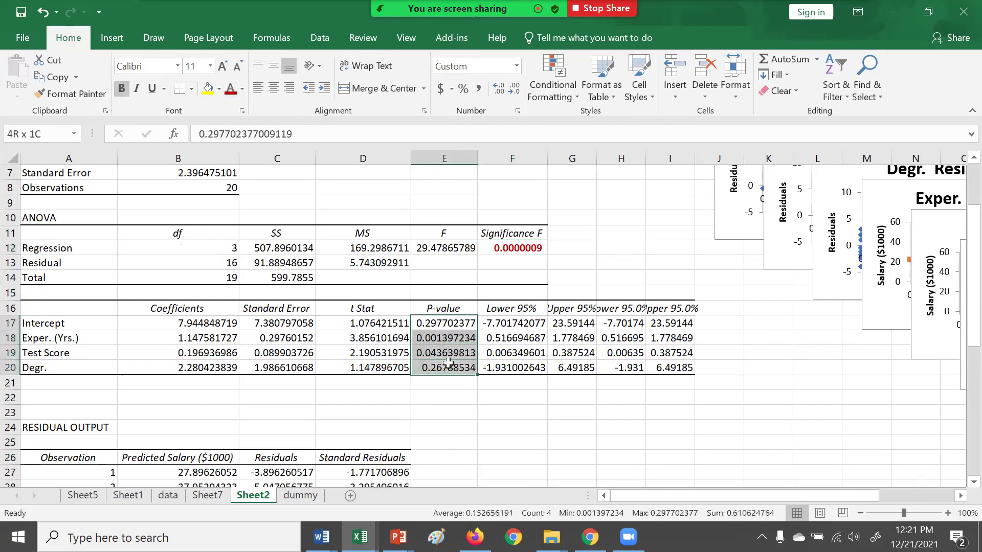
pyautogui.click(478, 88)
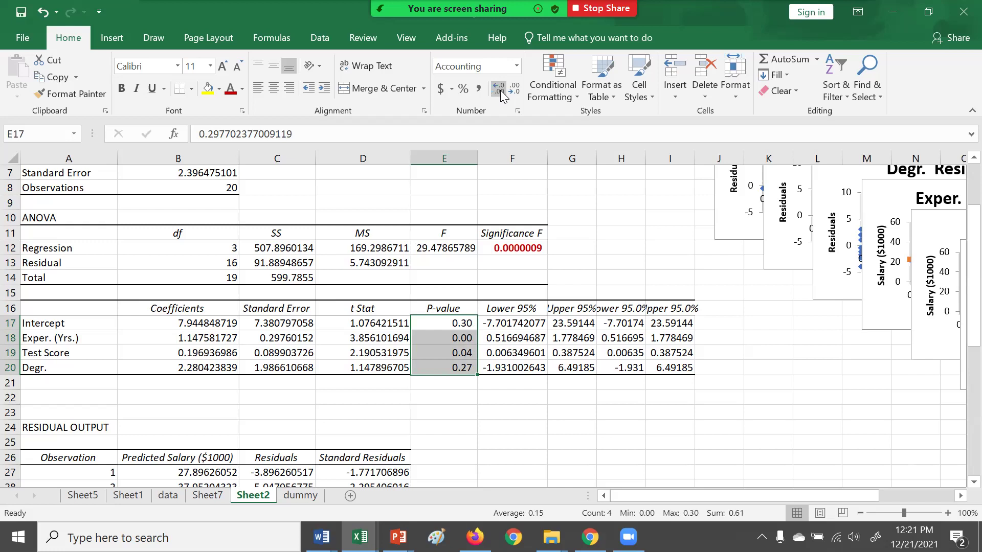
pyautogui.click(499, 90)
pyautogui.click(499, 90)
pyautogui.click(513, 88)
pyautogui.click(231, 89)
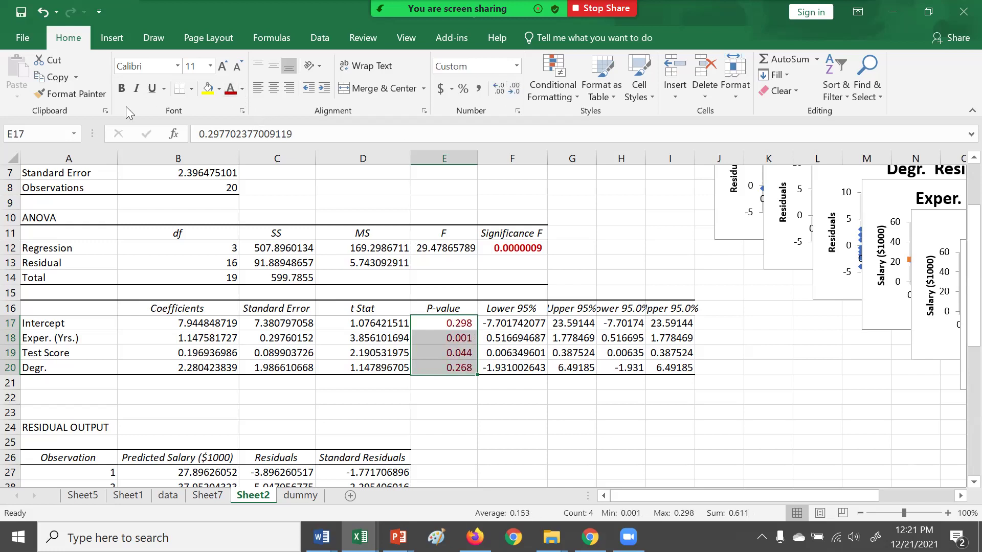
pyautogui.click(122, 88)
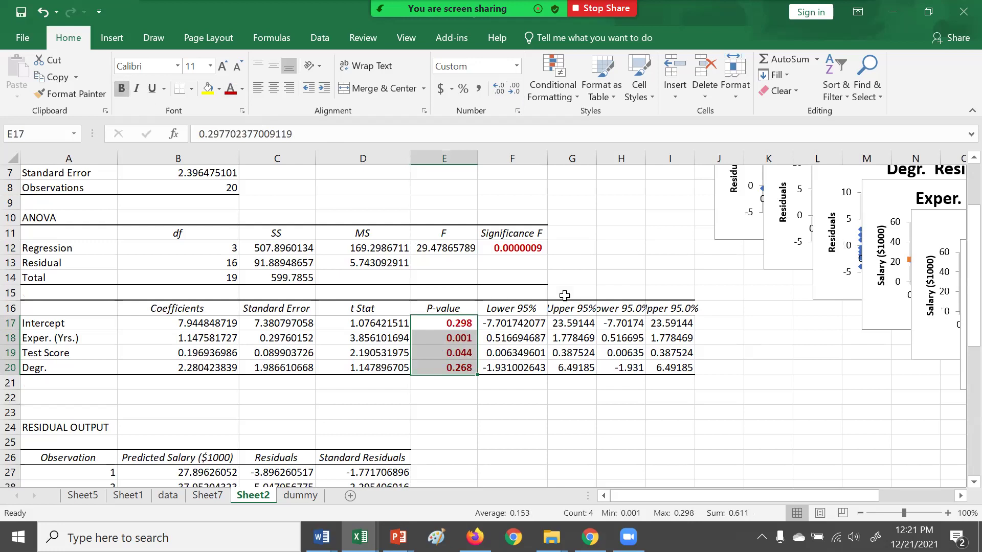
pyautogui.click(621, 441)
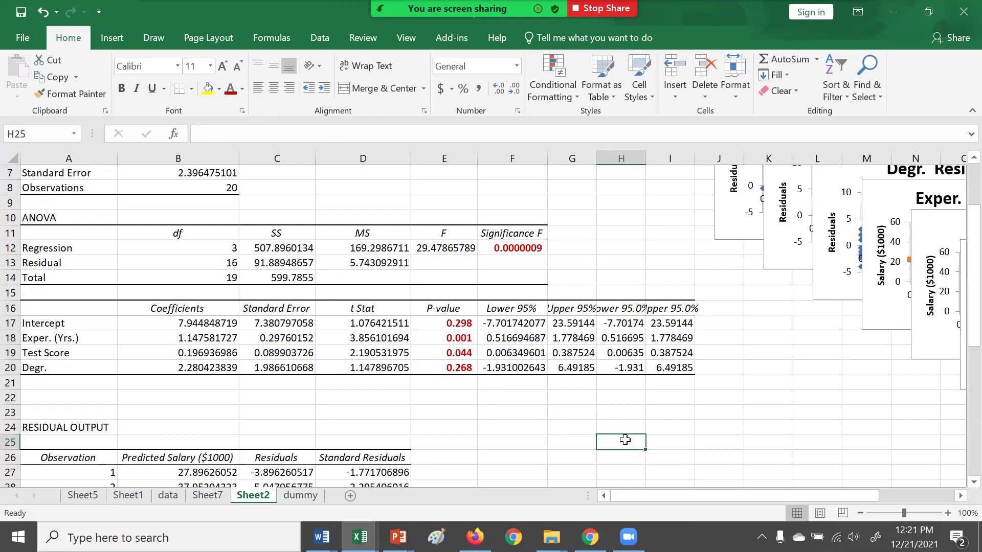
# Step: Review the P-values for experience, test score and Degr. in E18:E20 against the Significance F value in F12
pyautogui.click(425, 334)
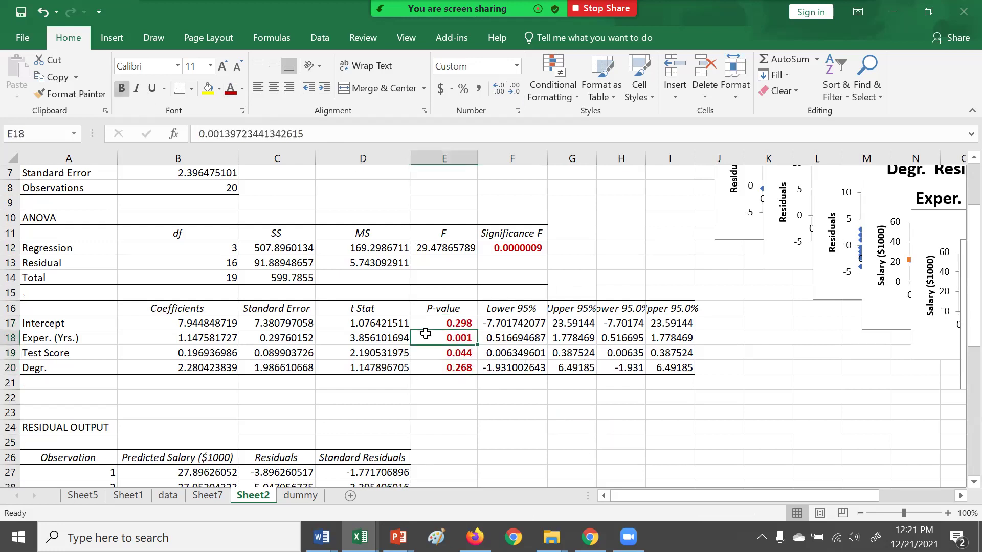
pyautogui.click(434, 351)
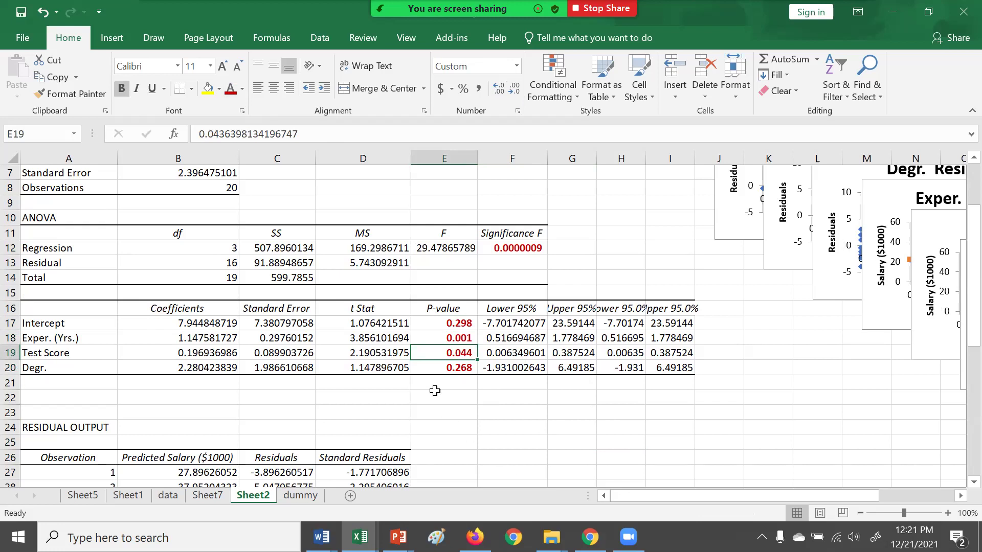
pyautogui.click(427, 366)
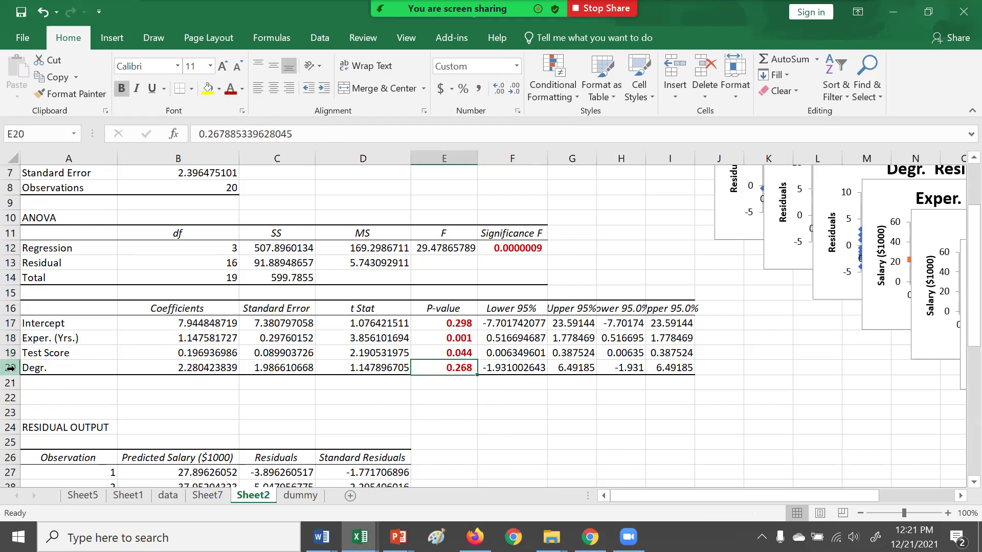
pyautogui.click(51, 366)
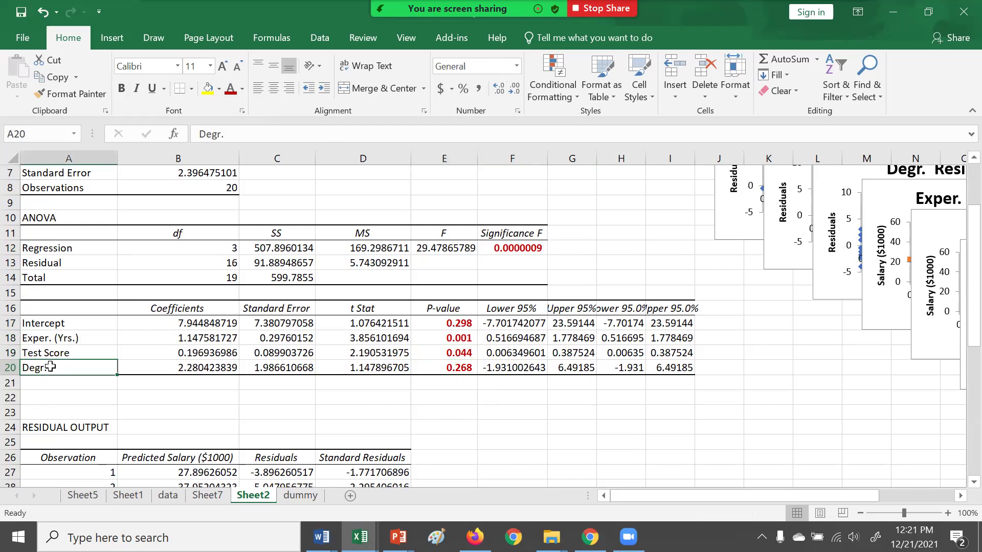
pyautogui.click(447, 367)
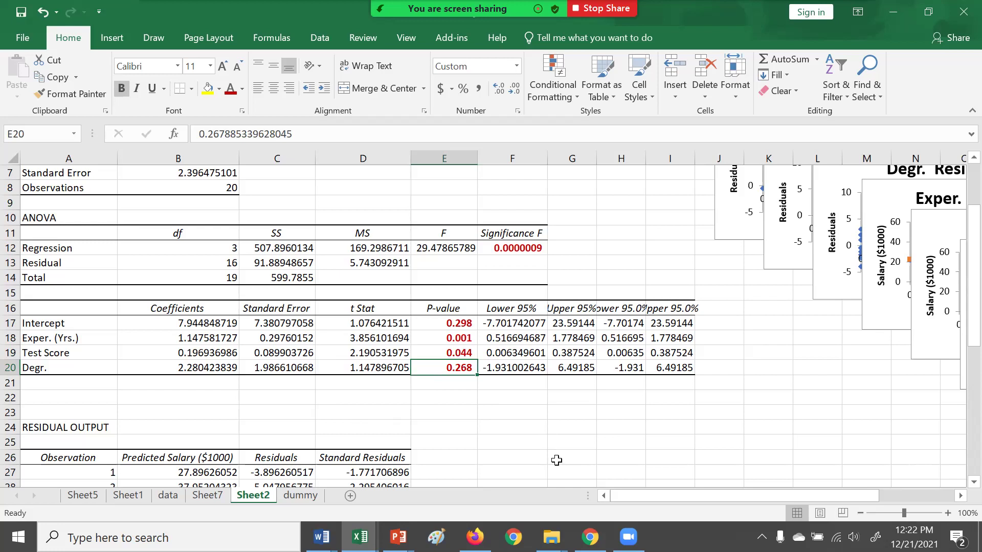
pyautogui.click(522, 245)
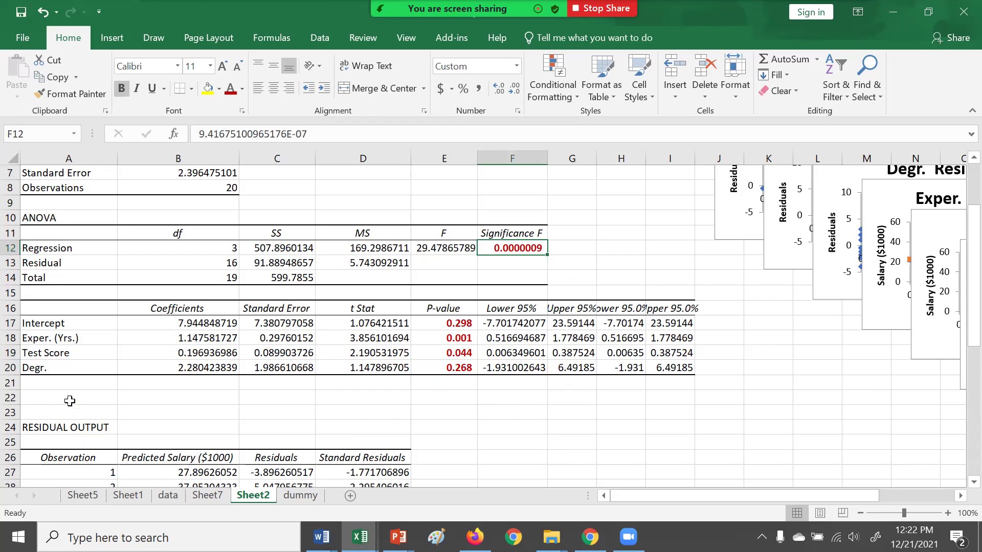
pyautogui.click(78, 367)
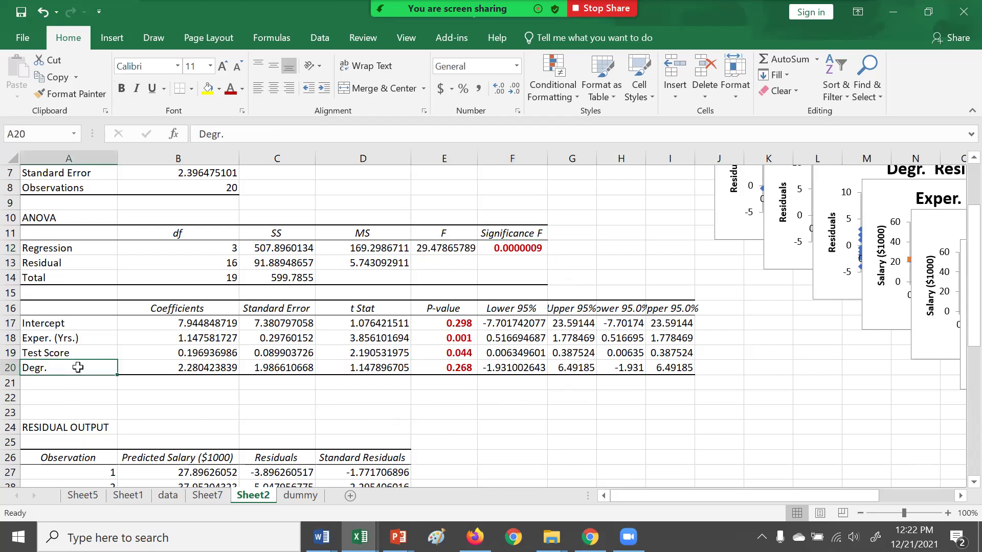
pyautogui.click(465, 369)
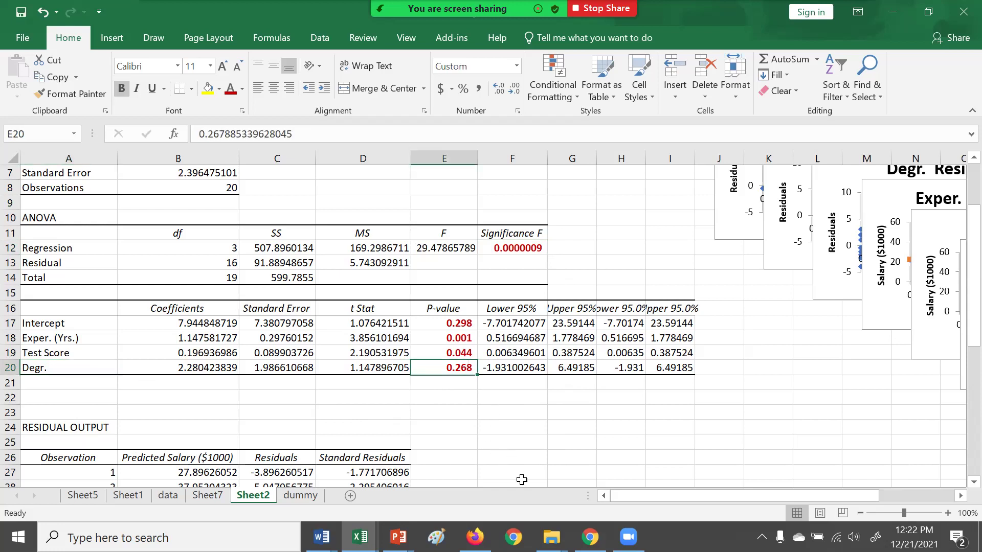
# Step: Calculate the average of the residuals in C27:C46 in cell C47 and format the result in comma style
pyautogui.scroll(1, 530, 491)
pyautogui.scroll(2, 528, 491)
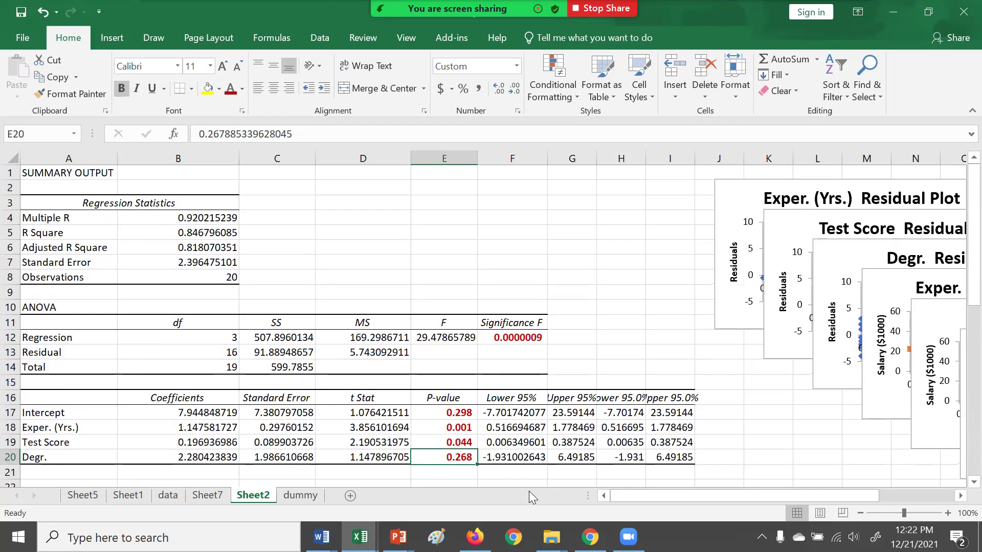
pyautogui.scroll(-5, 529, 491)
pyautogui.scroll(-2, 529, 491)
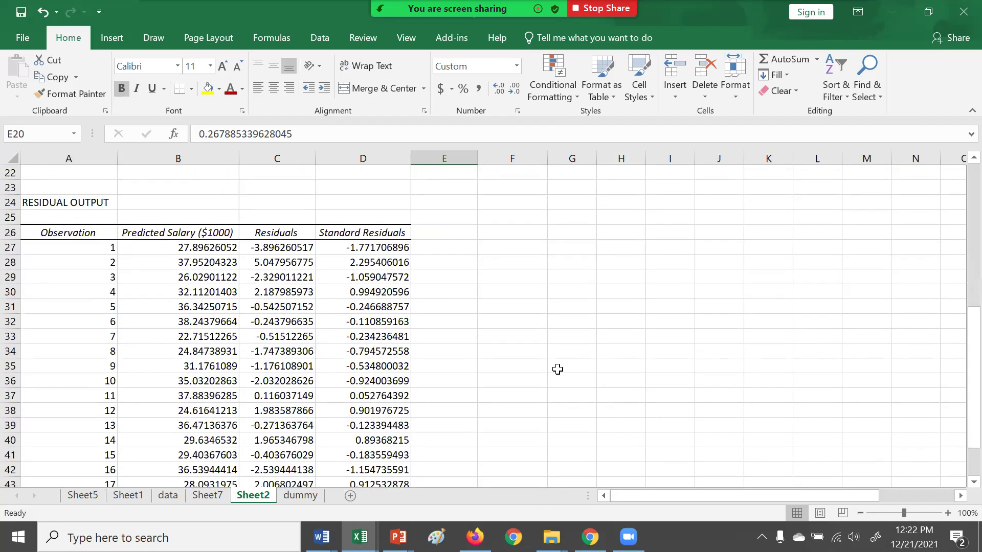
pyautogui.scroll(-3, 461, 412)
pyautogui.click(282, 412)
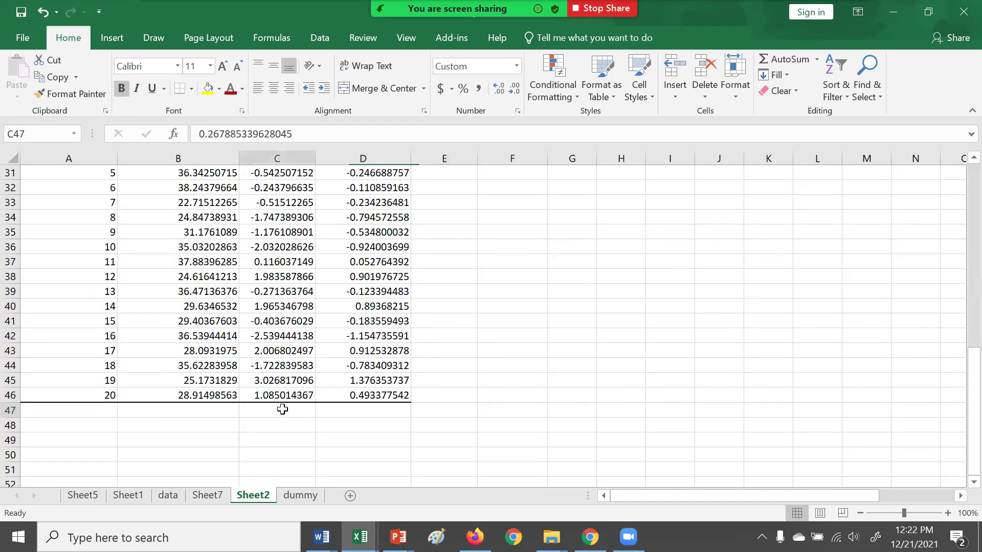
pyautogui.write('=av')
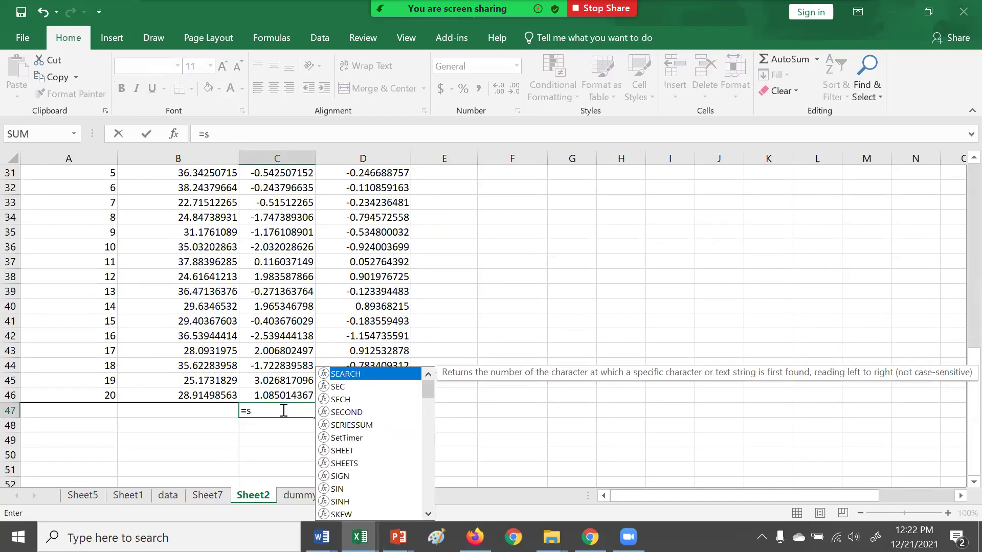
pyautogui.write('era')
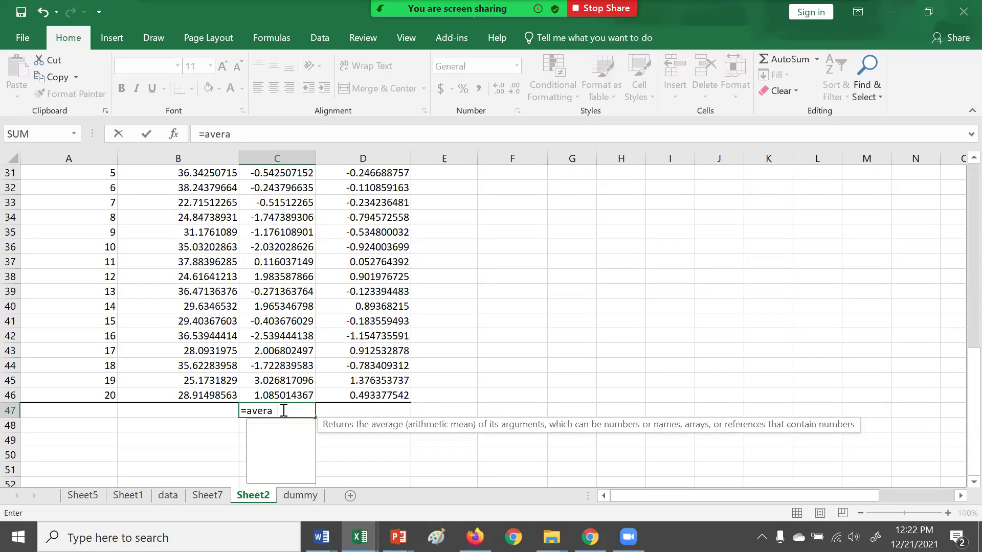
pyautogui.write('ge(')
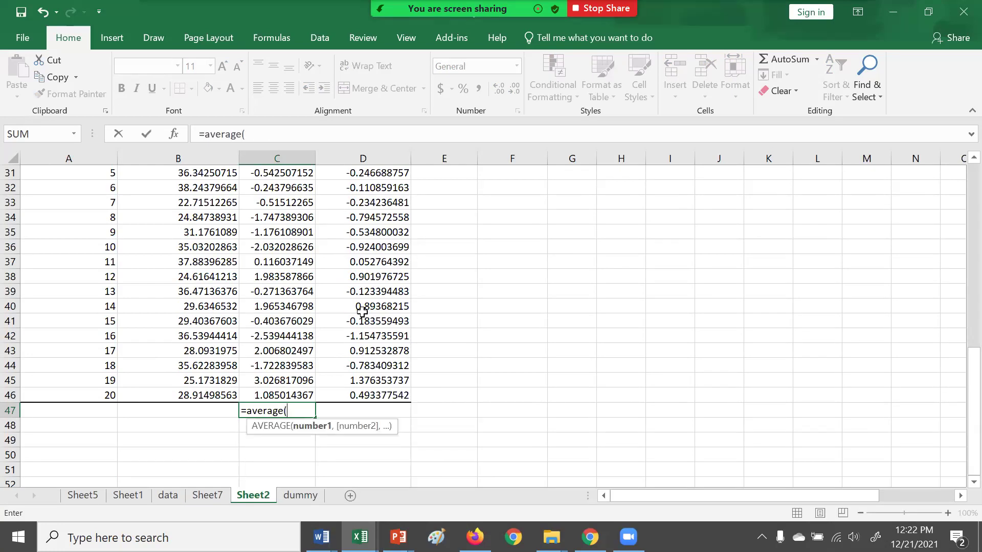
pyautogui.scroll(2, 282, 239)
pyautogui.moveTo(280, 203); pyautogui.dragTo(275, 449)
pyautogui.press('Return')
pyautogui.press('Up')
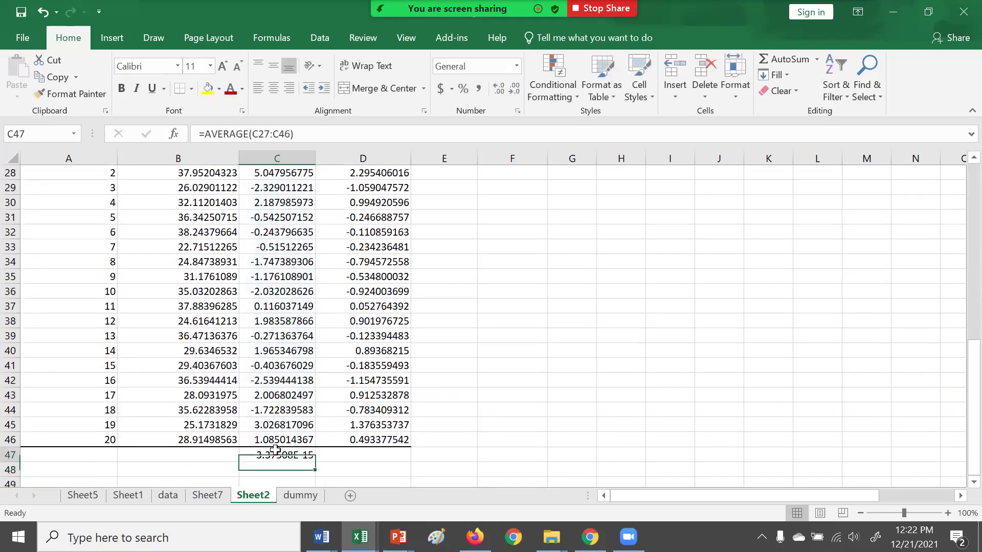
pyautogui.click(483, 92)
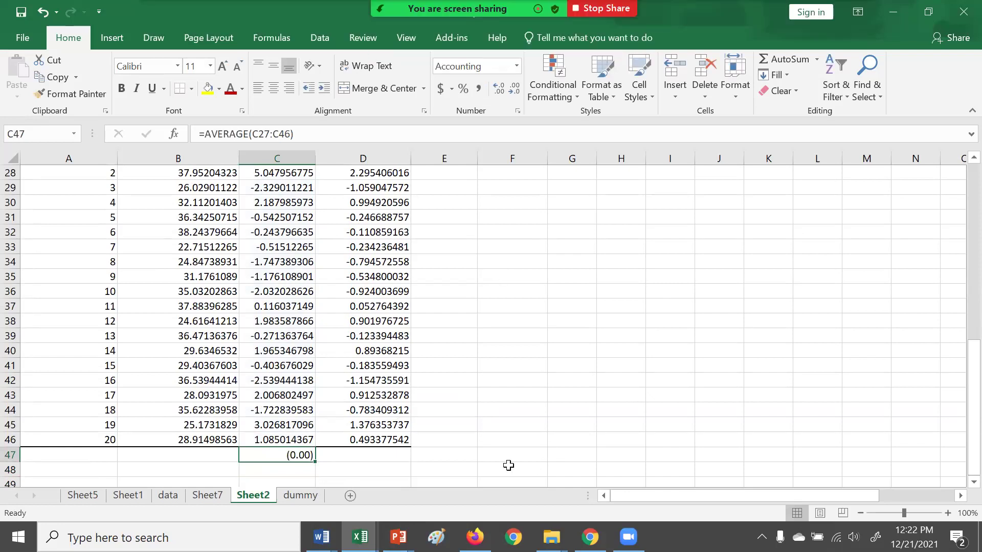
# Step: Move the Exper. (Yrs.) Residual Plot off the chart stack to the empty area beside the regression statistics, over columns E to J
pyautogui.scroll(9, 605, 290)
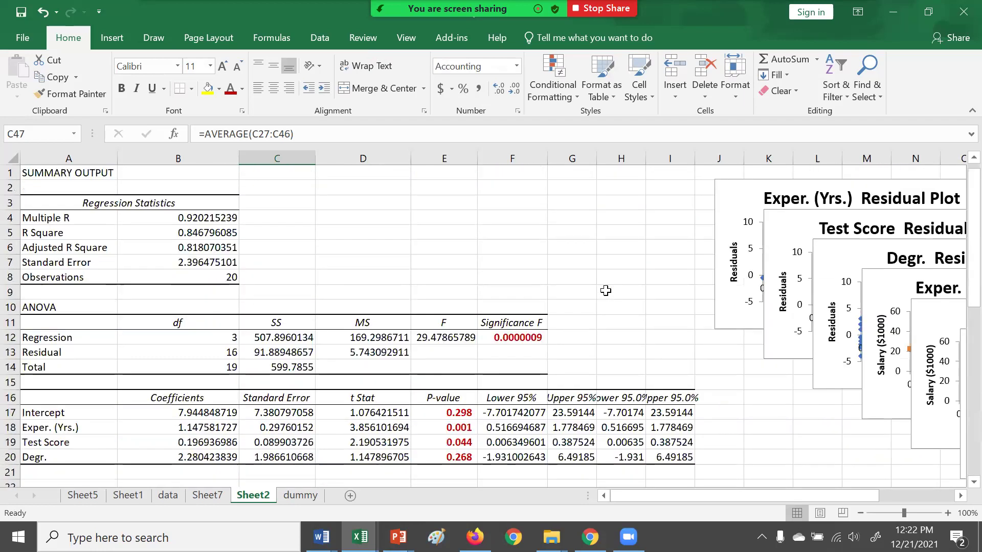
pyautogui.moveTo(731, 183); pyautogui.dragTo(451, 173)
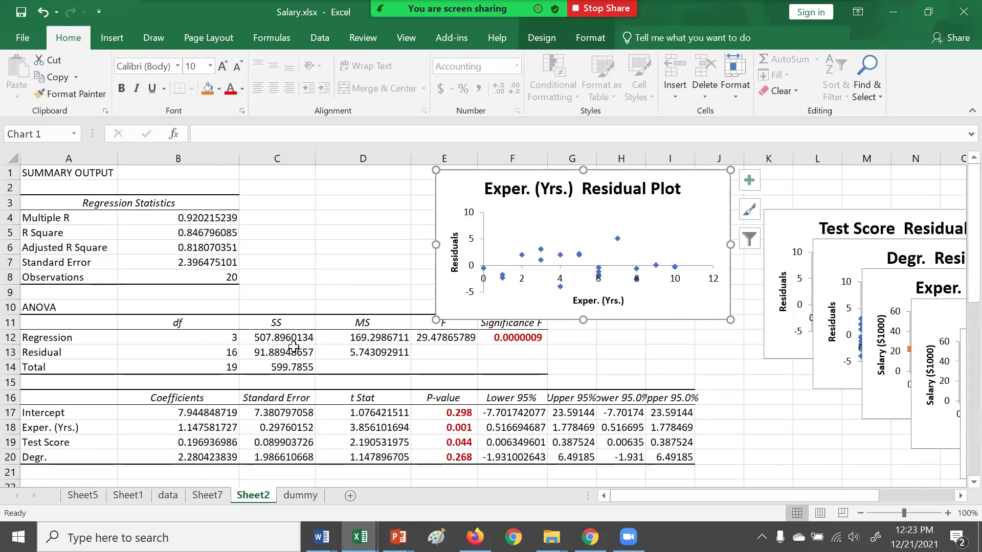
pyautogui.click(66, 458)
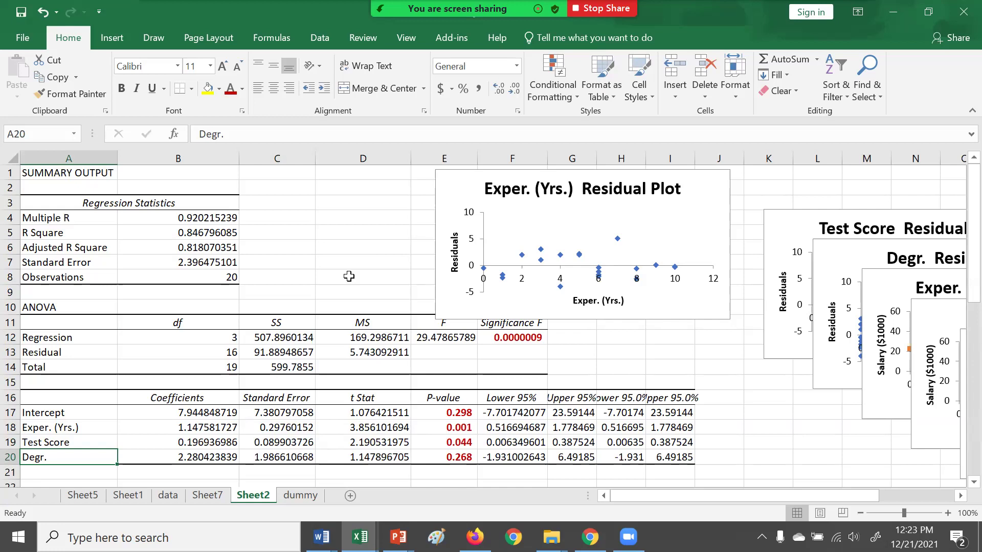
# Step: Move the Exper. (Yrs.) Residual Plot on Sheet1 away from the ANOVA table and select the R Square value in B5
pyautogui.click(137, 495)
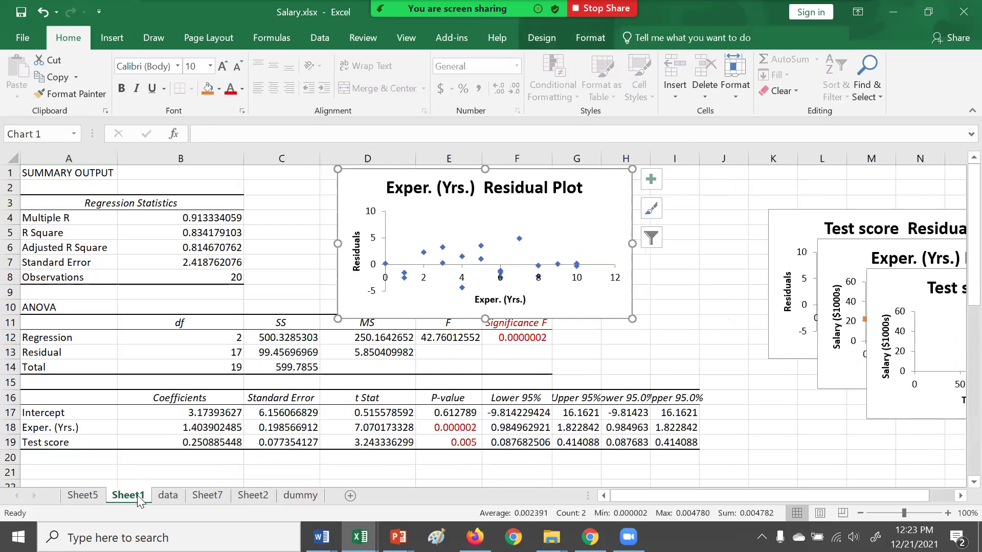
pyautogui.moveTo(351, 286); pyautogui.dragTo(558, 283)
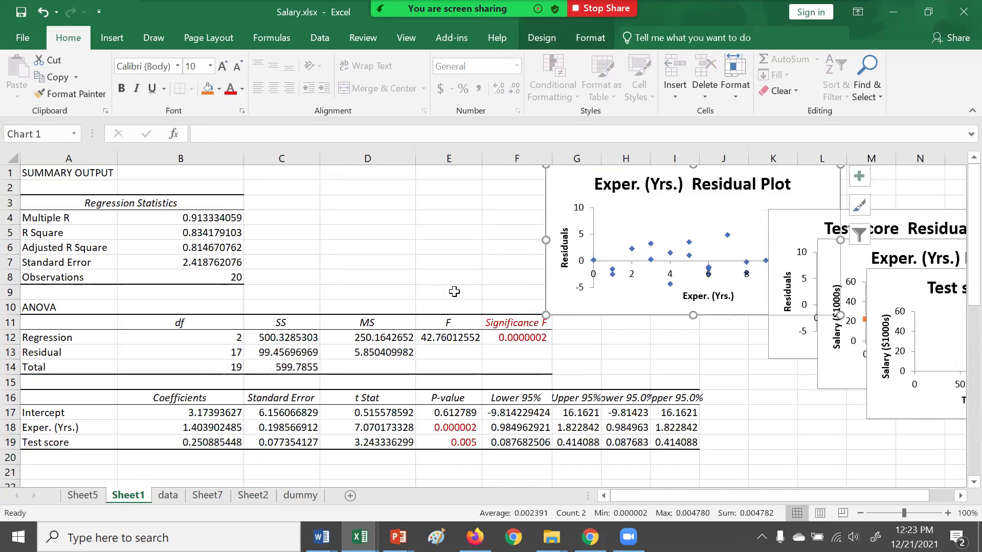
pyautogui.click(285, 232)
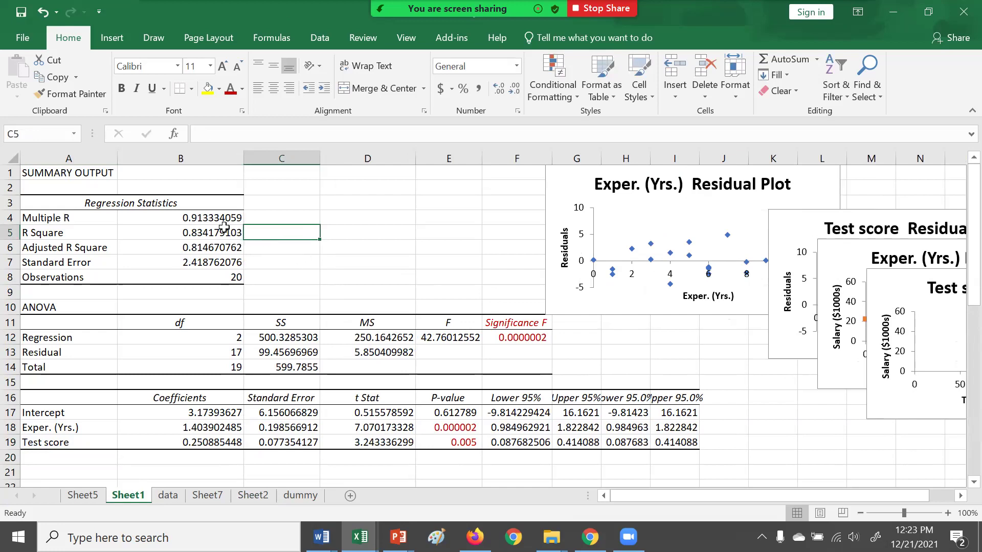
pyautogui.click(223, 230)
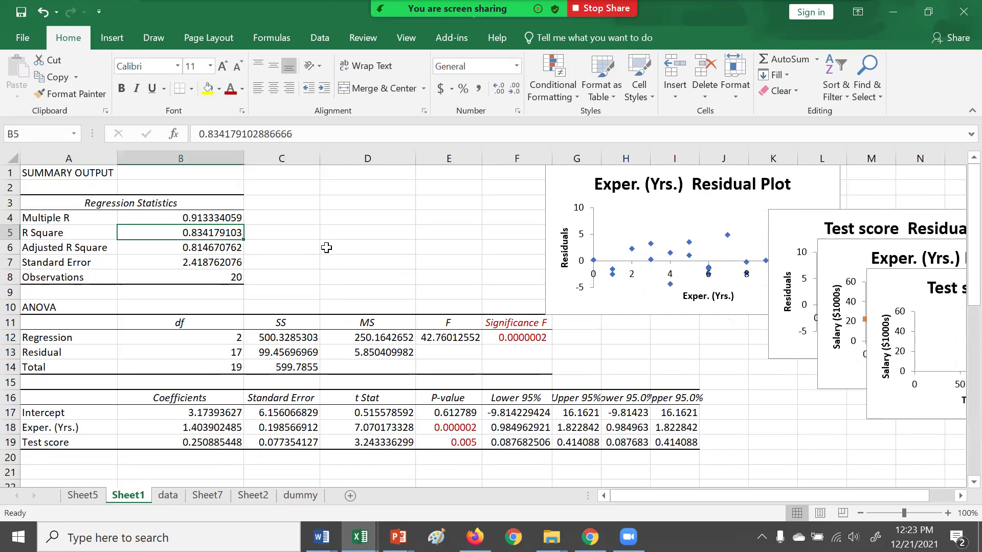
# Step: Calculate the R Square difference between the two models in C5 of Sheet2 with the formula =B5-Sheet1!B5
pyautogui.click(250, 497)
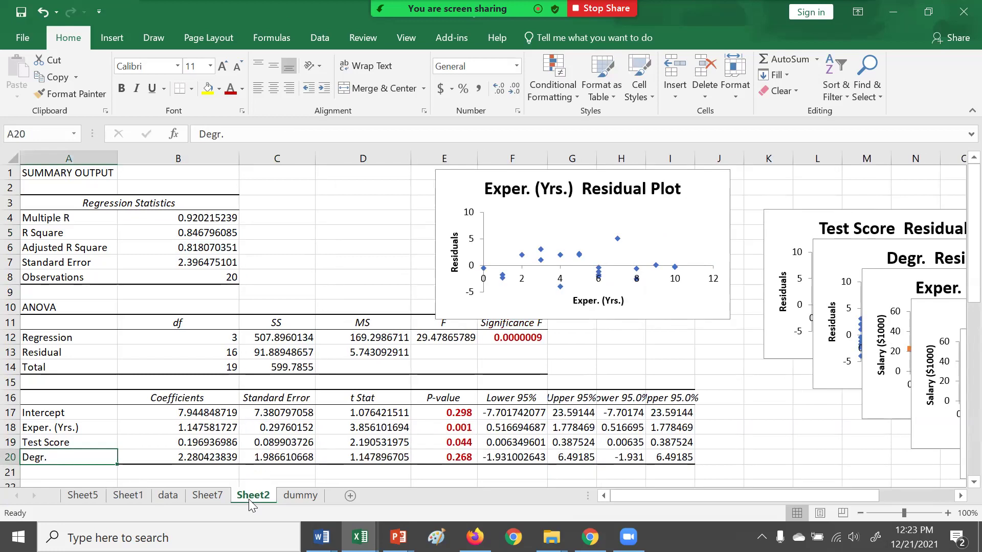
pyautogui.click(212, 237)
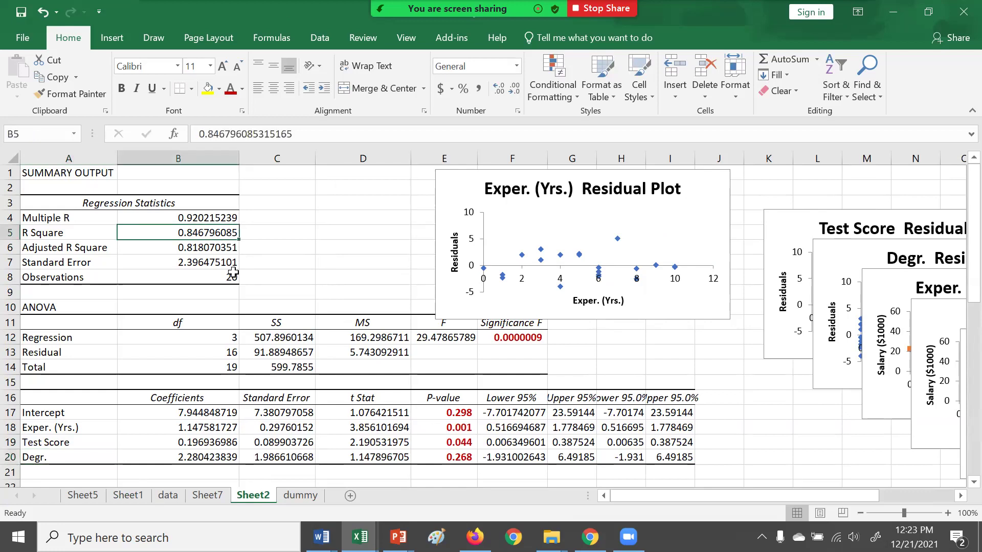
pyautogui.click(307, 236)
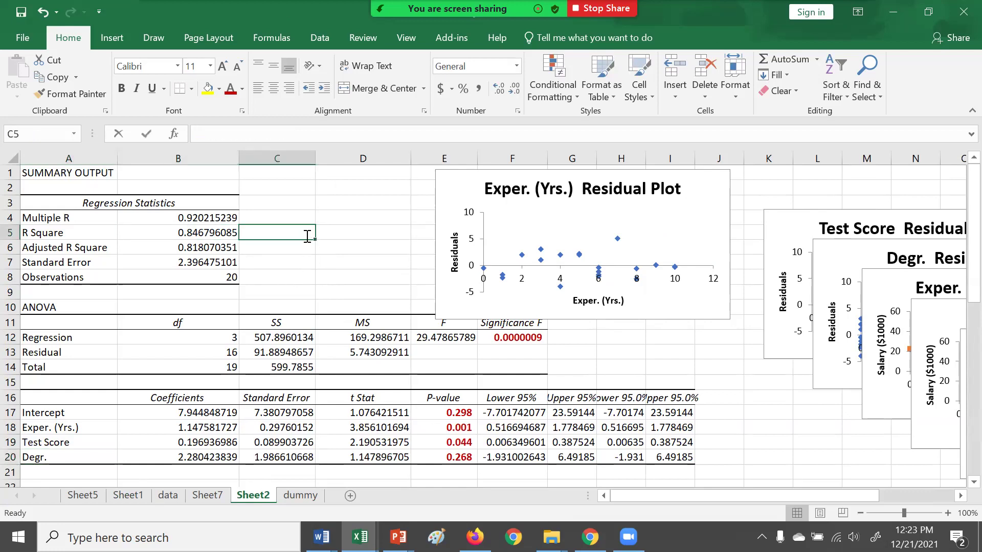
pyautogui.write('=')
pyautogui.click(172, 235)
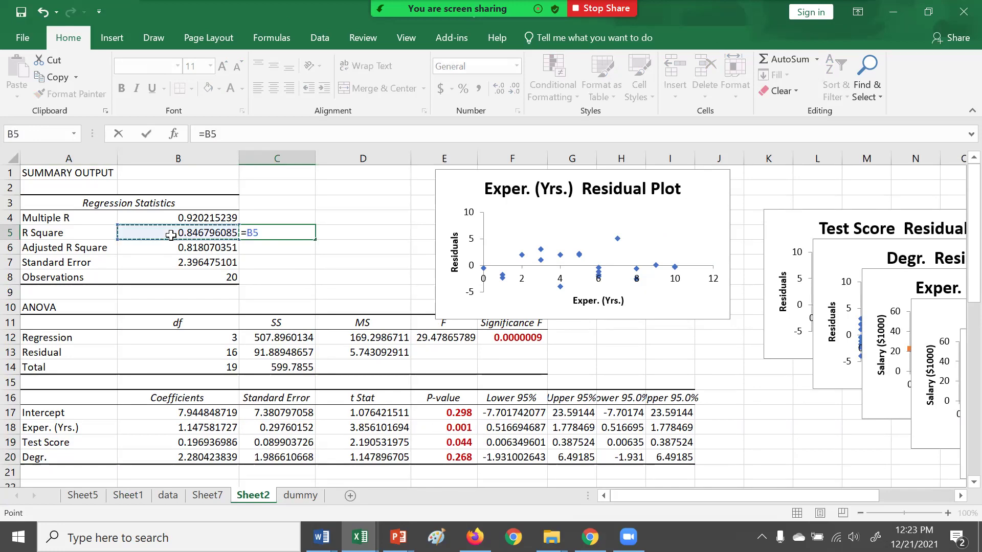
pyautogui.write('-')
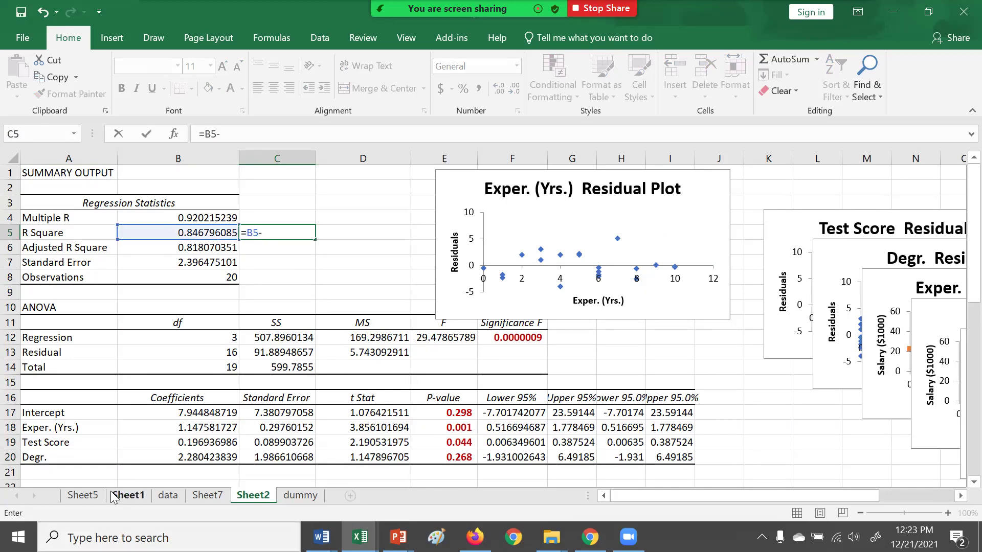
pyautogui.click(122, 495)
pyautogui.click(209, 228)
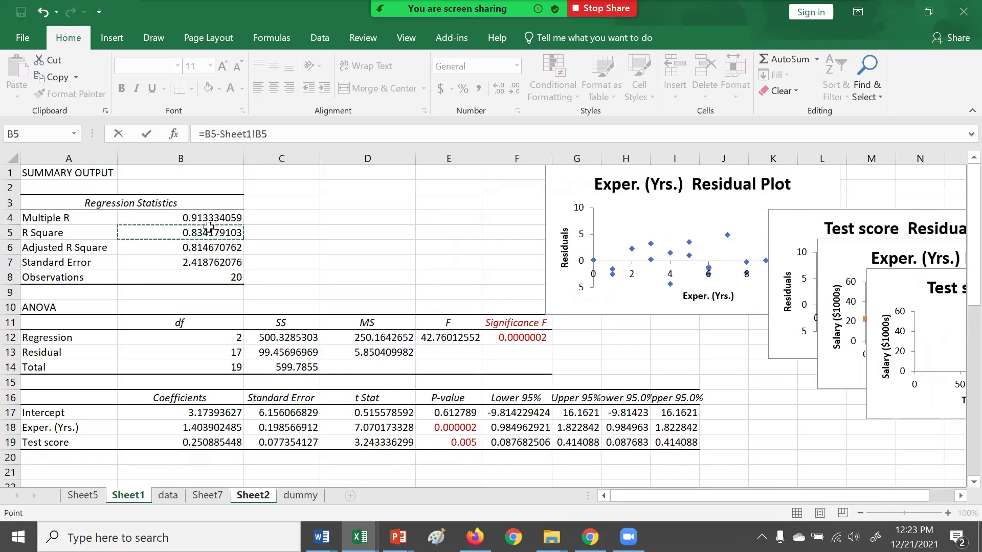
pyautogui.press('Return')
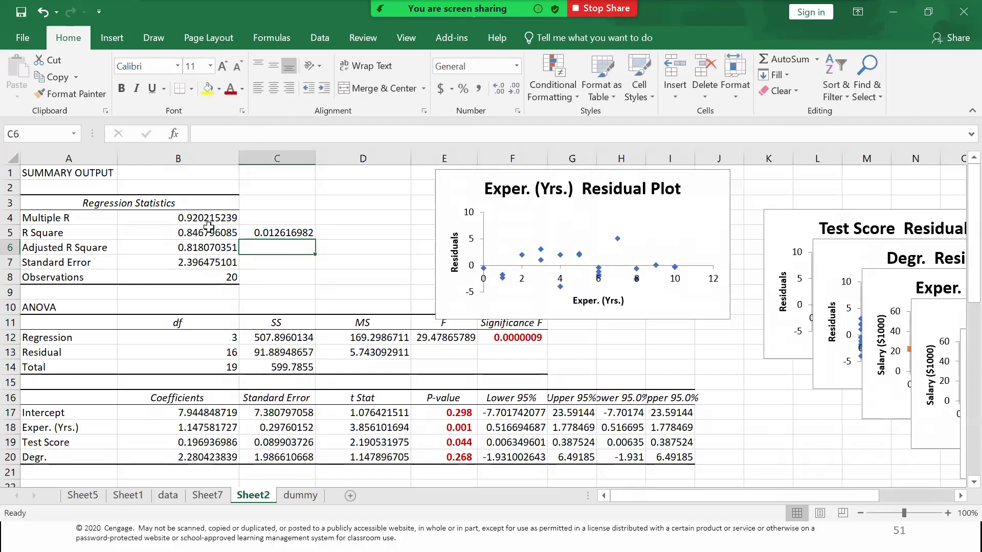
# Step: Reduce the R Square difference in C5 to three decimal places
pyautogui.click(306, 232)
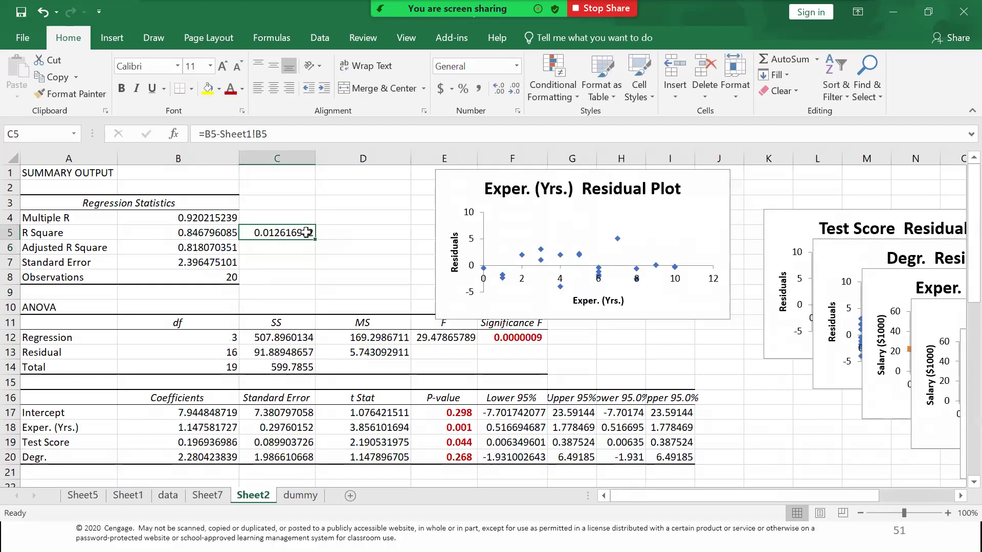
pyautogui.click(511, 92)
pyautogui.click(510, 93)
pyautogui.click(510, 92)
pyautogui.click(510, 92)
pyautogui.click(510, 93)
pyautogui.click(510, 92)
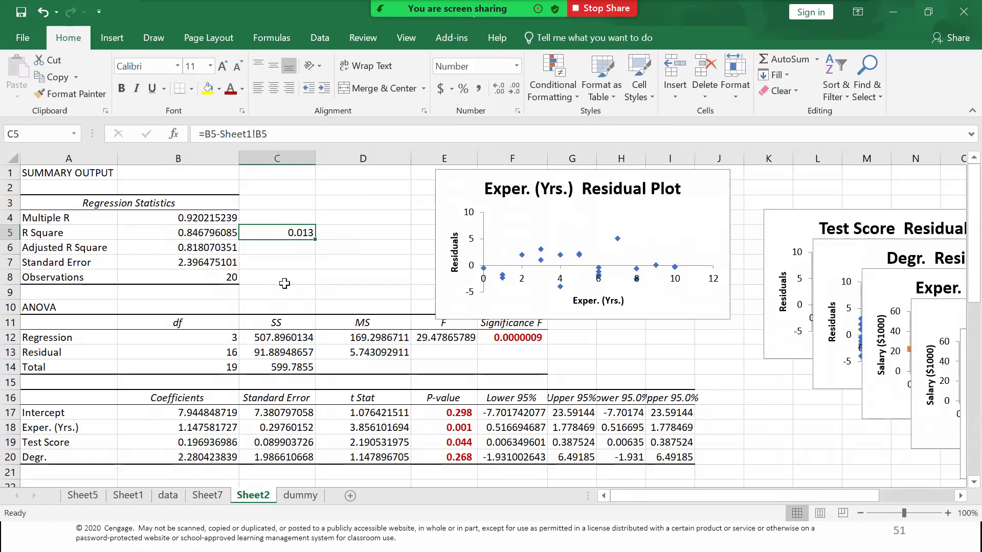
# Step: Calculate the Adjusted R Square difference between the two models in C6 with the formula =B6-Sheet1!B6
pyautogui.click(305, 252)
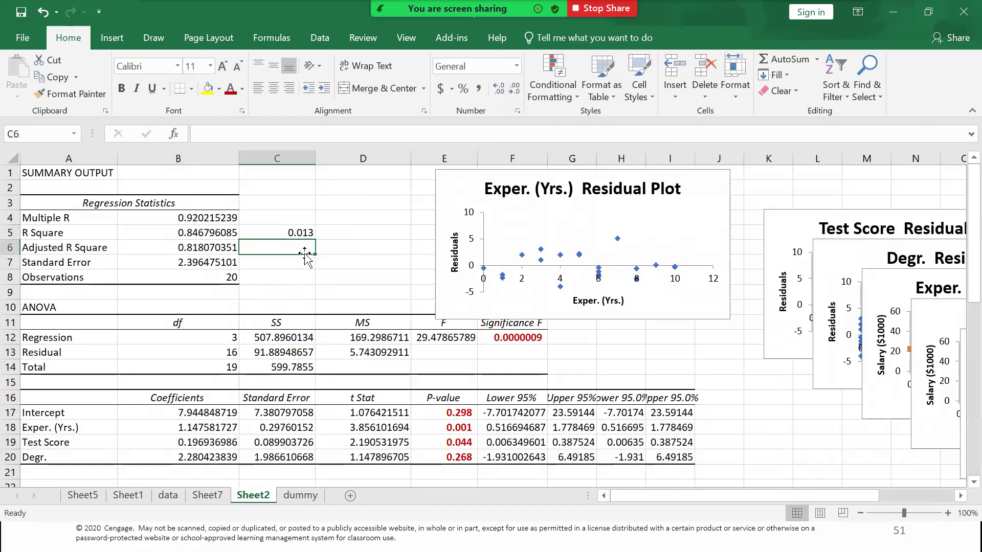
pyautogui.write('=')
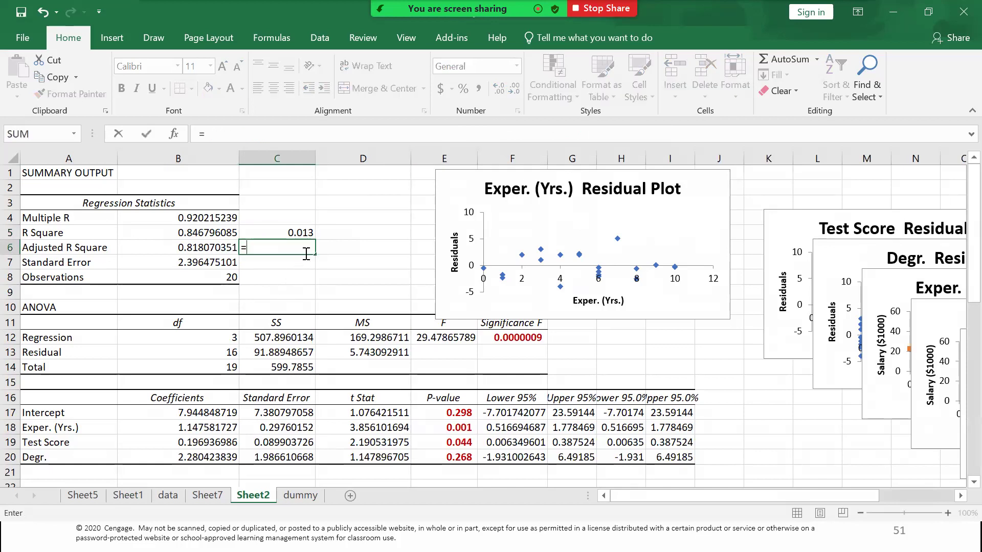
pyautogui.click(205, 245)
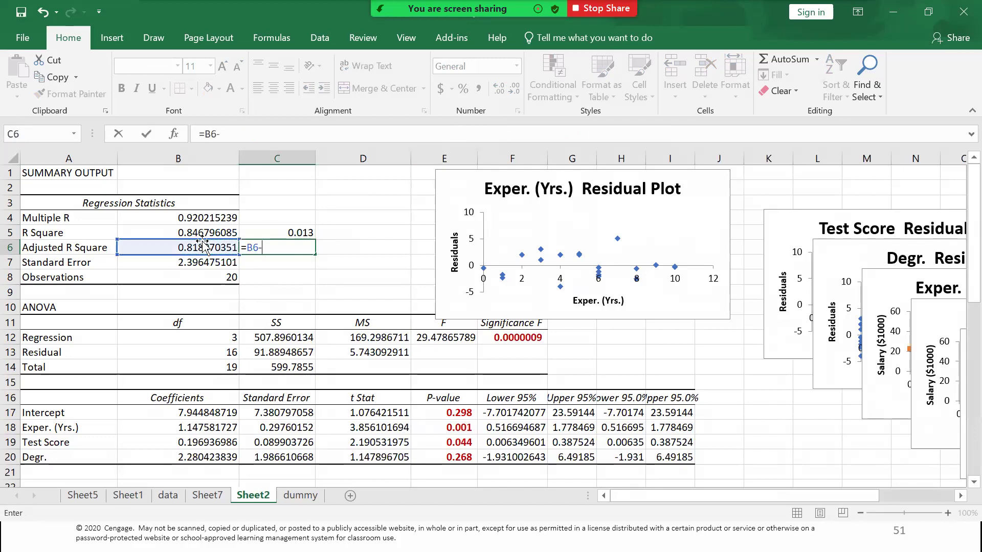
pyautogui.write('-')
pyautogui.click(124, 496)
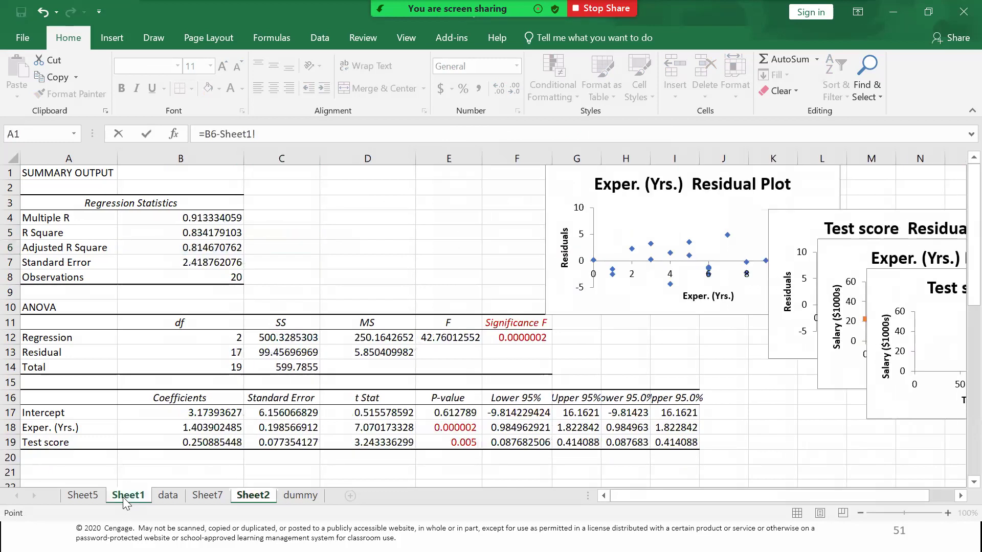
pyautogui.click(204, 247)
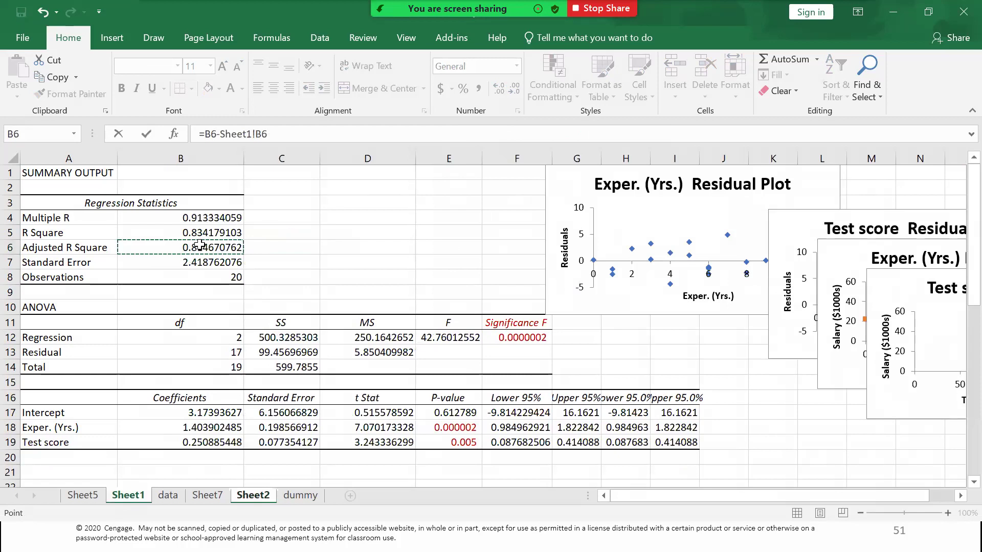
pyautogui.press('Return')
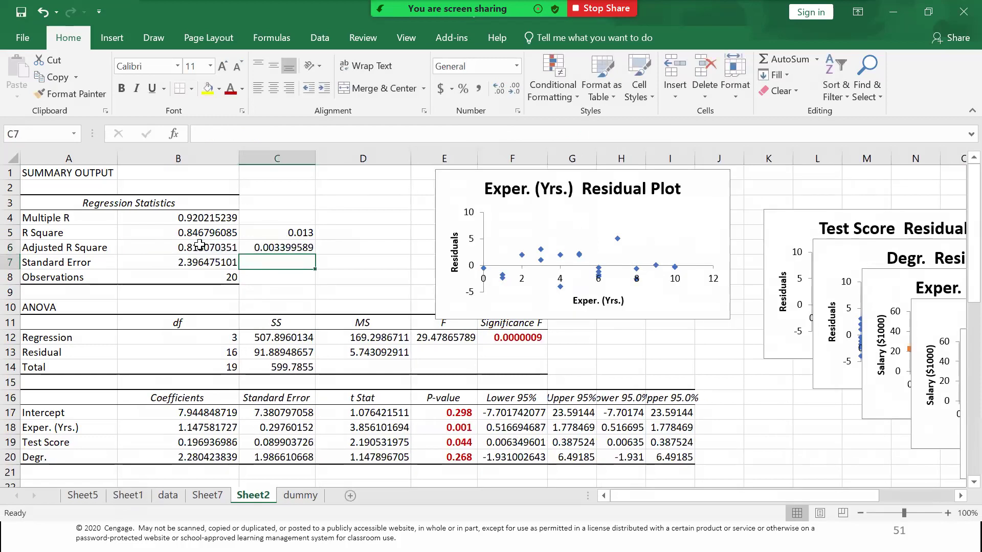
# Step: Reduce the Adjusted R Square difference in C6 to three decimal places
pyautogui.click(306, 245)
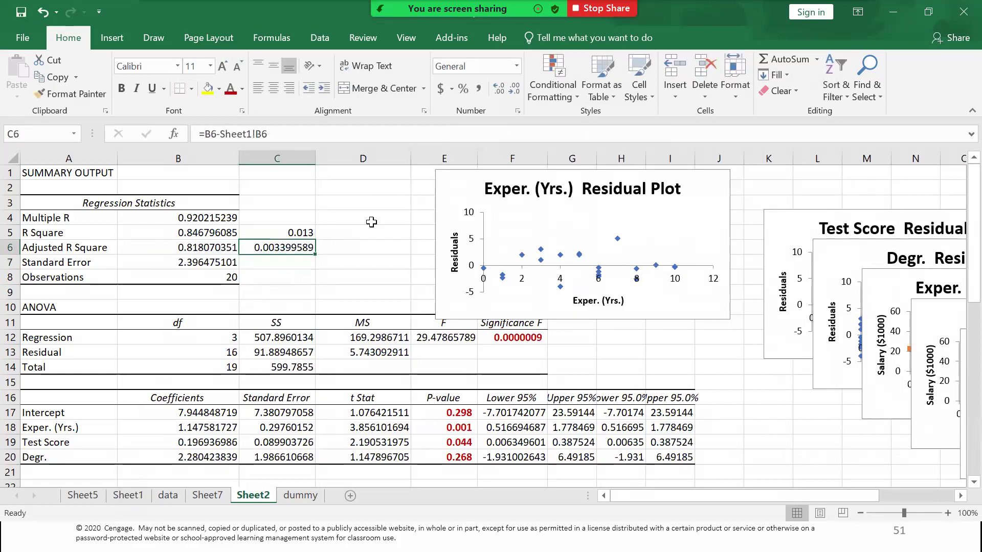
pyautogui.click(514, 89)
pyautogui.click(514, 89)
pyautogui.click(514, 90)
pyautogui.click(514, 90)
pyautogui.click(514, 89)
pyautogui.click(514, 89)
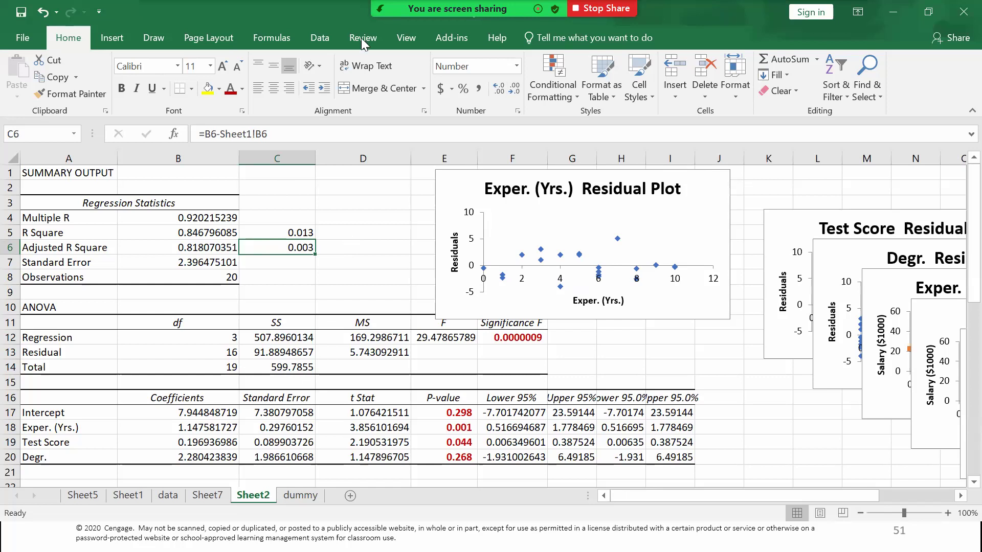
# Step: Stop sharing the screen in the Zoom meeting
pyautogui.click(599, 57)
pyautogui.click(599, 50)
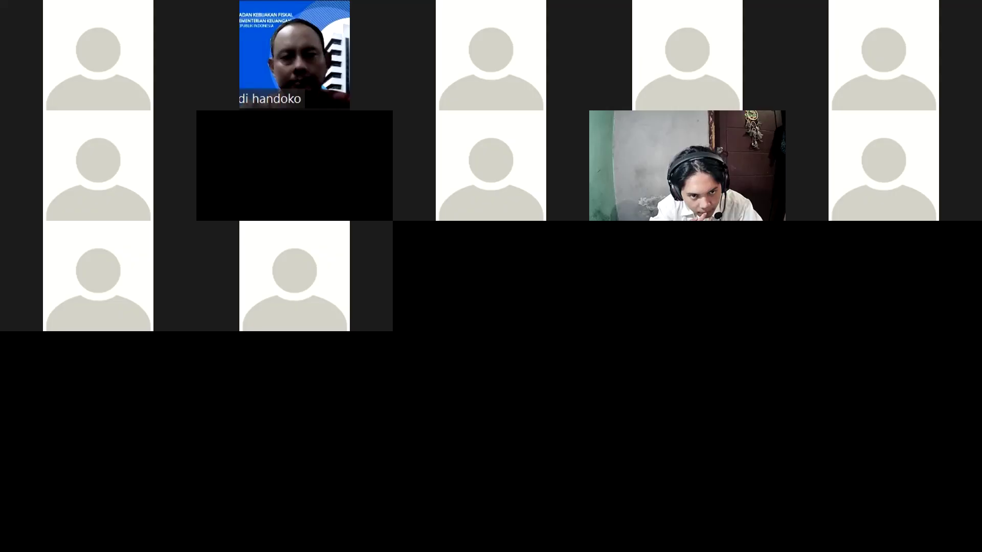